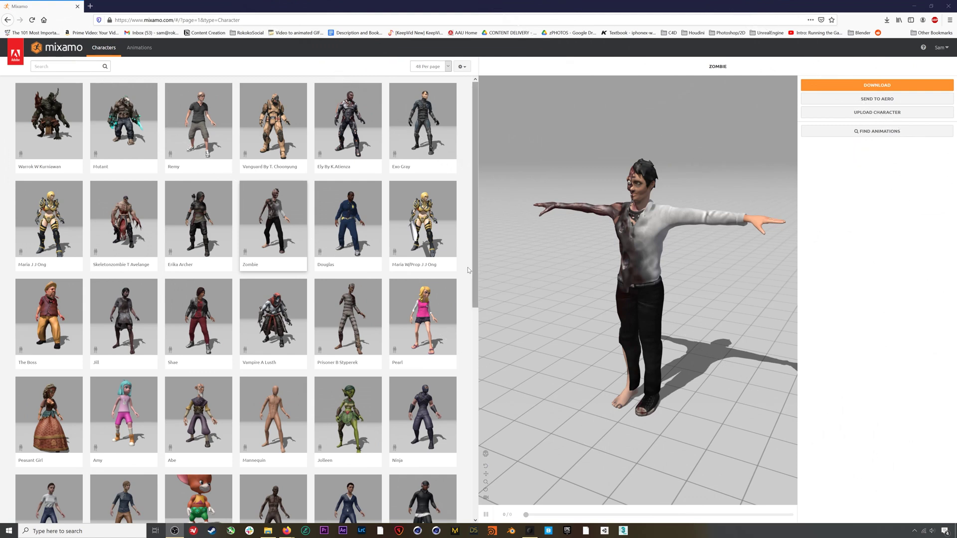
Replace the Zombie with Warrok W Kurniawan and download it as FBX Binary in T-pose
click(58, 122)
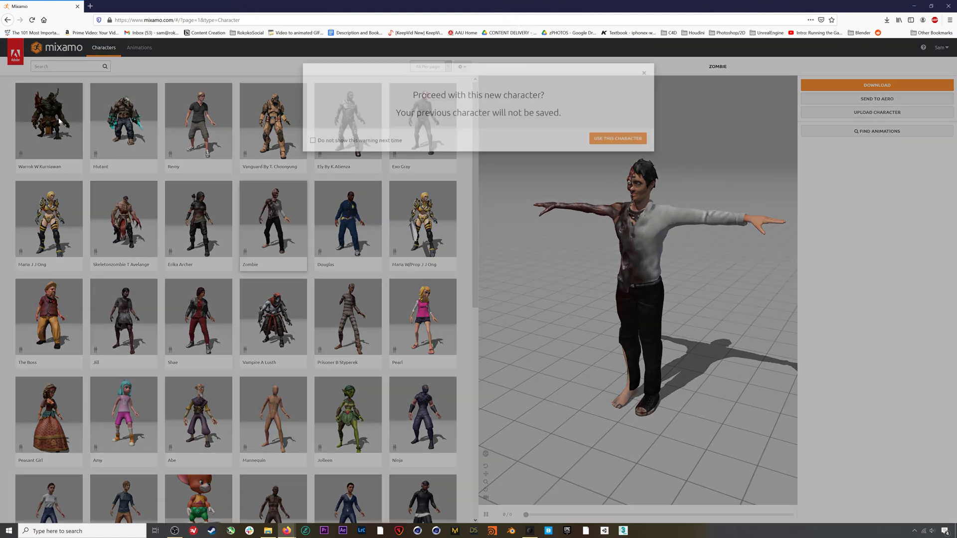
click(609, 154)
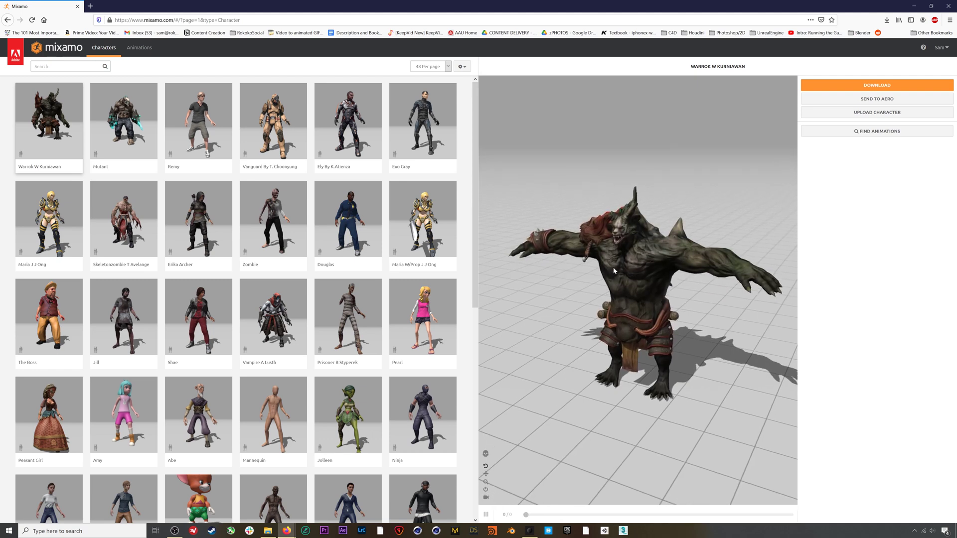
drag(618, 239, 606, 259)
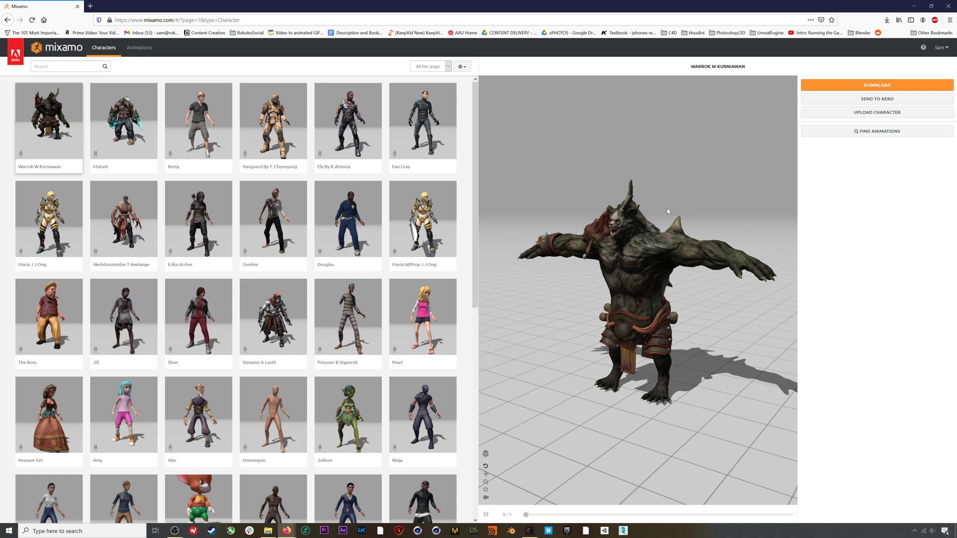
click(846, 86)
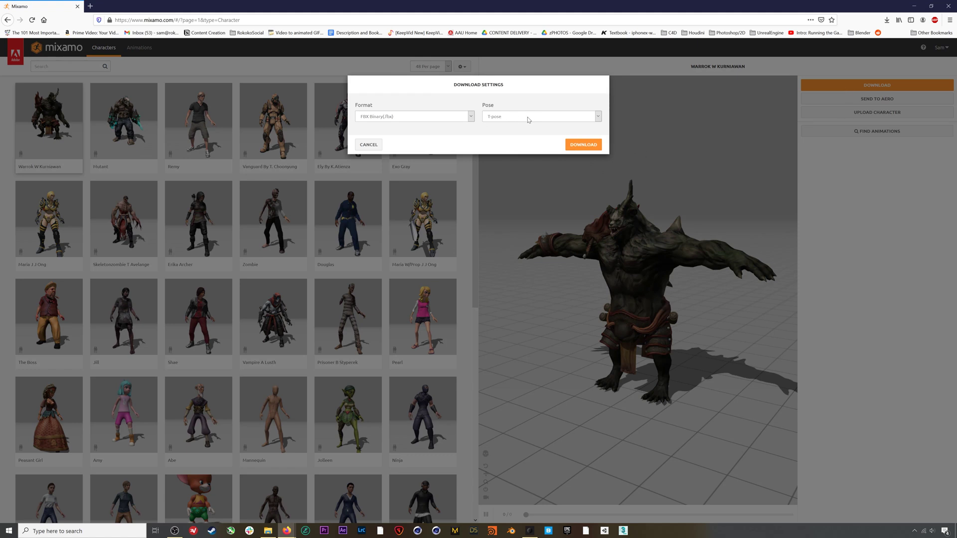
click(588, 145)
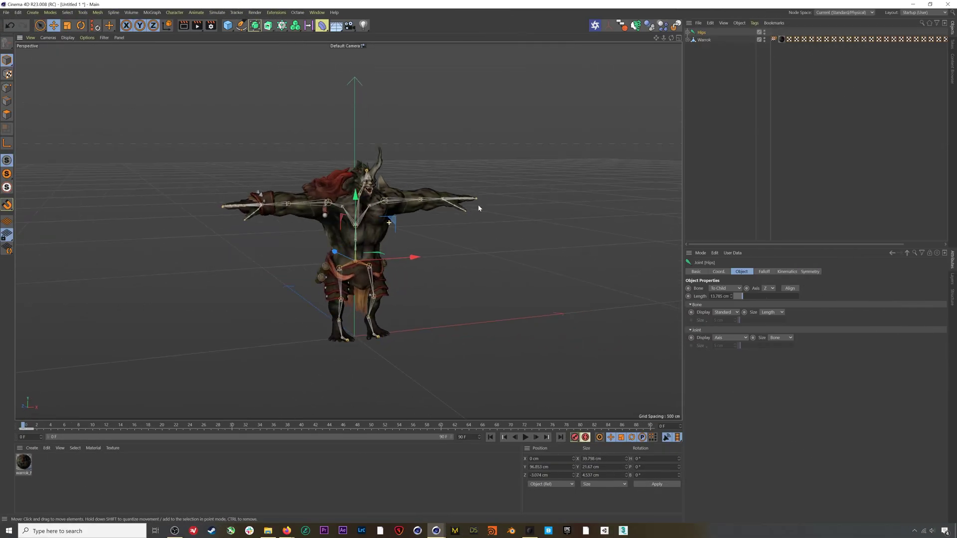
Group the Hips skeleton and Warrok mesh under a null renamed 'MixamoCharacter'
drag(714, 70, 693, 23)
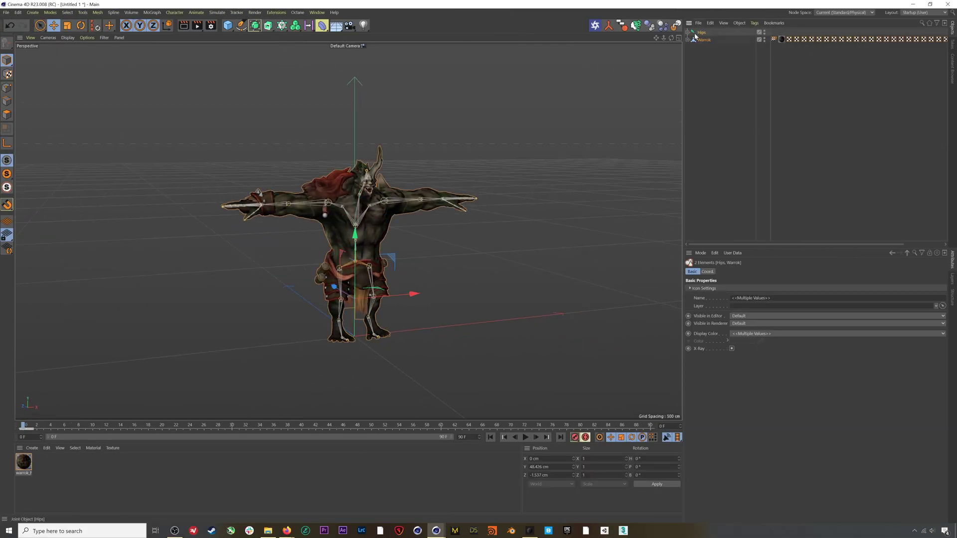
key(alt+g)
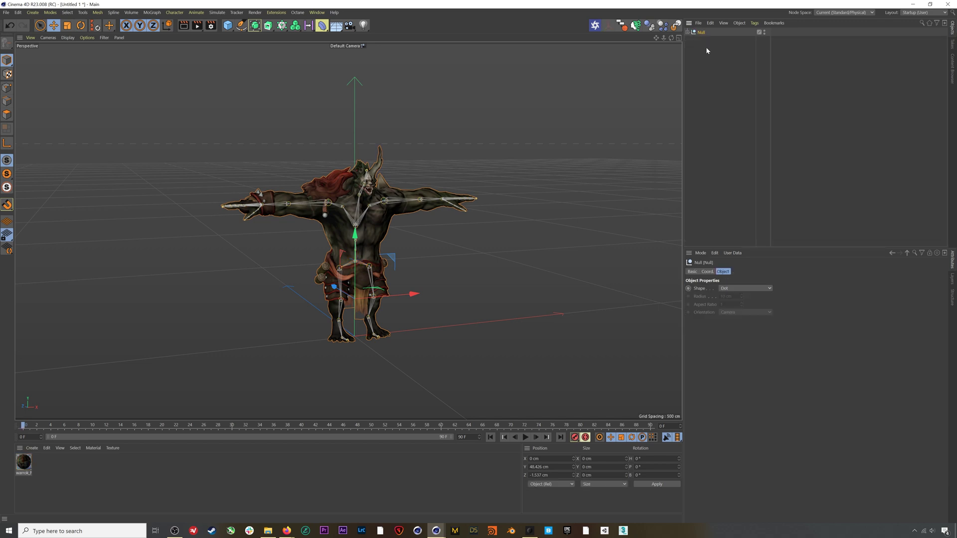
double_click(702, 32)
text(MixamoCharacter)
key(Return)
key(h)
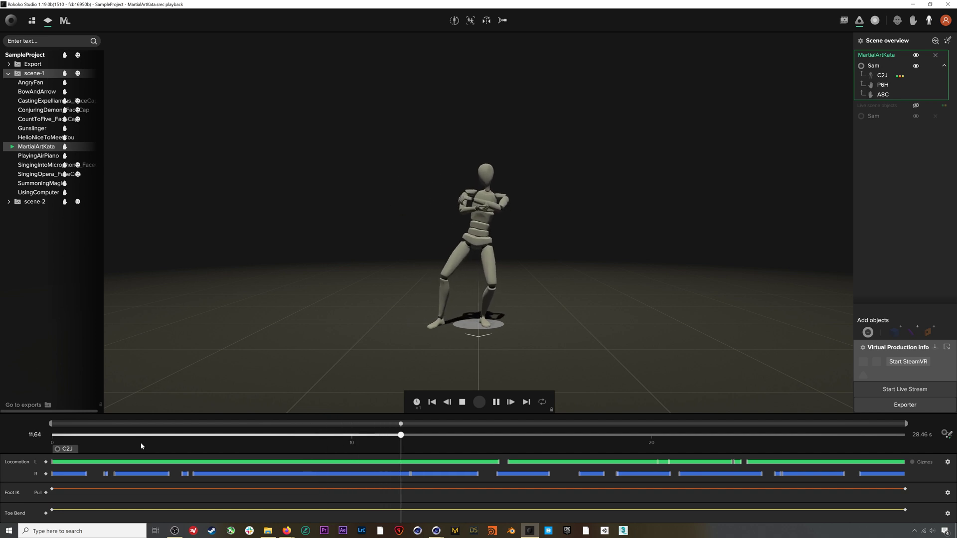
Pause the MartialArtKata take at 9.85 seconds and open its export options
drag(458, 439, 347, 435)
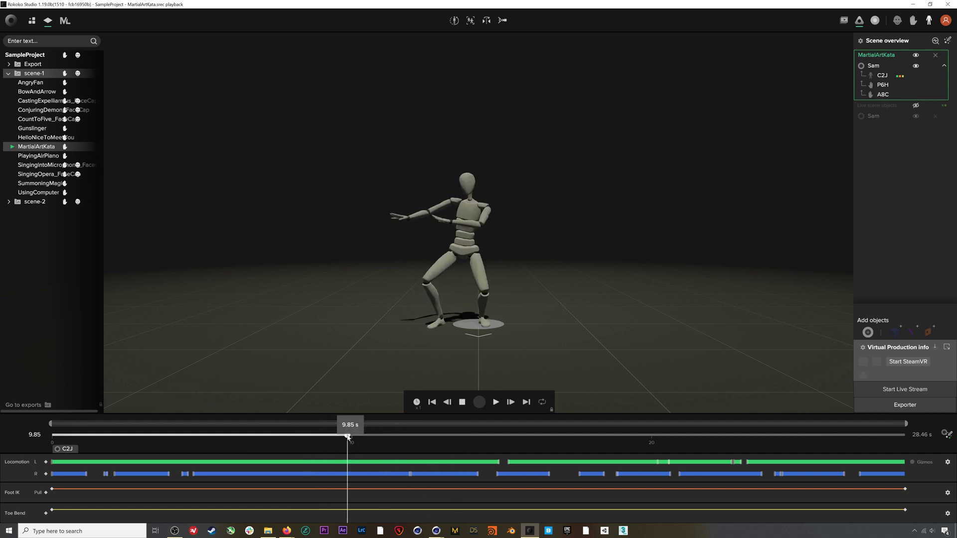
right_click(24, 148)
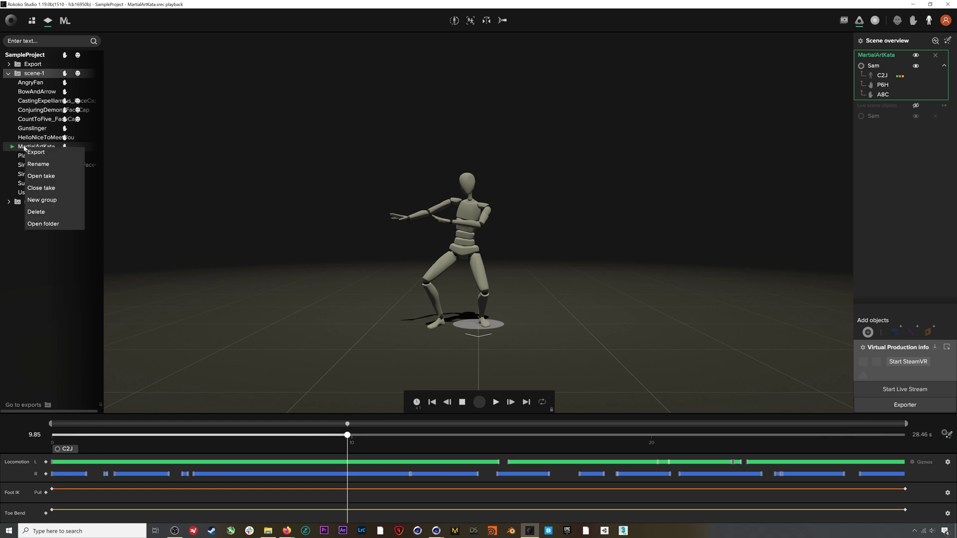
click(37, 153)
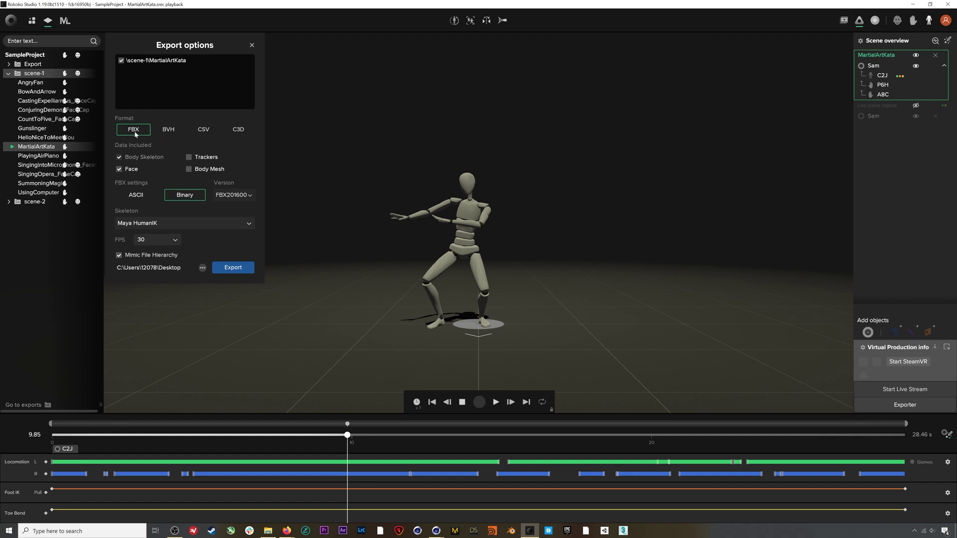
Export the take as FBX Binary with Maya HumanIK skeleton, excluding face data
click(120, 170)
click(249, 224)
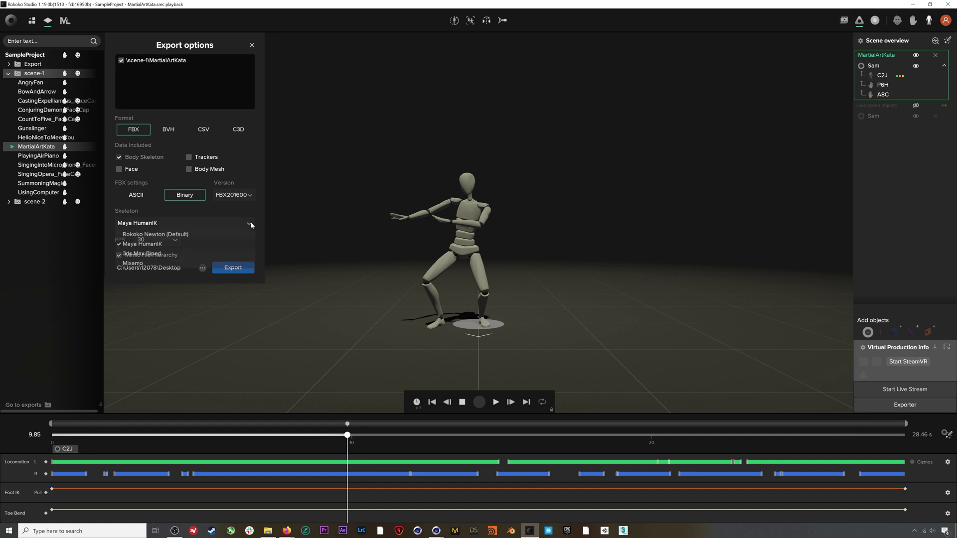
click(142, 245)
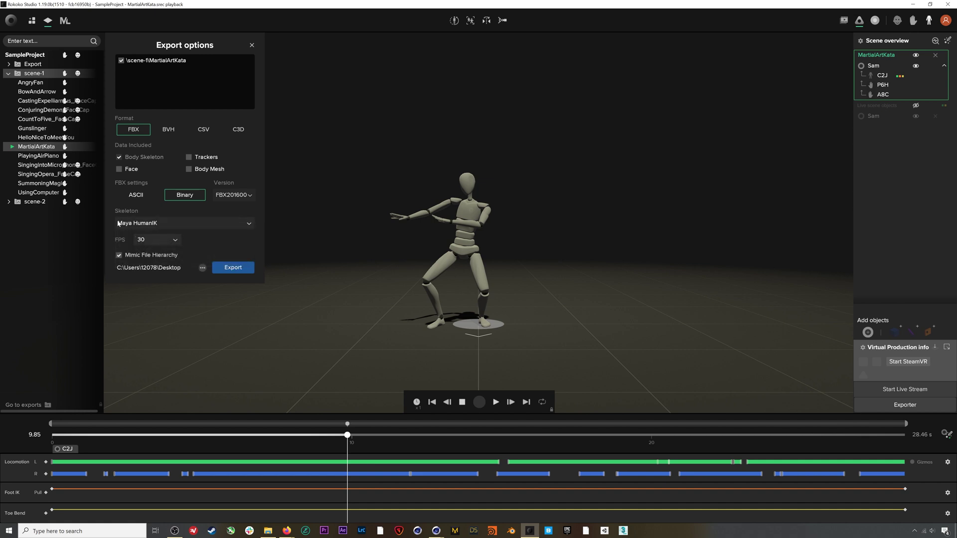
click(230, 269)
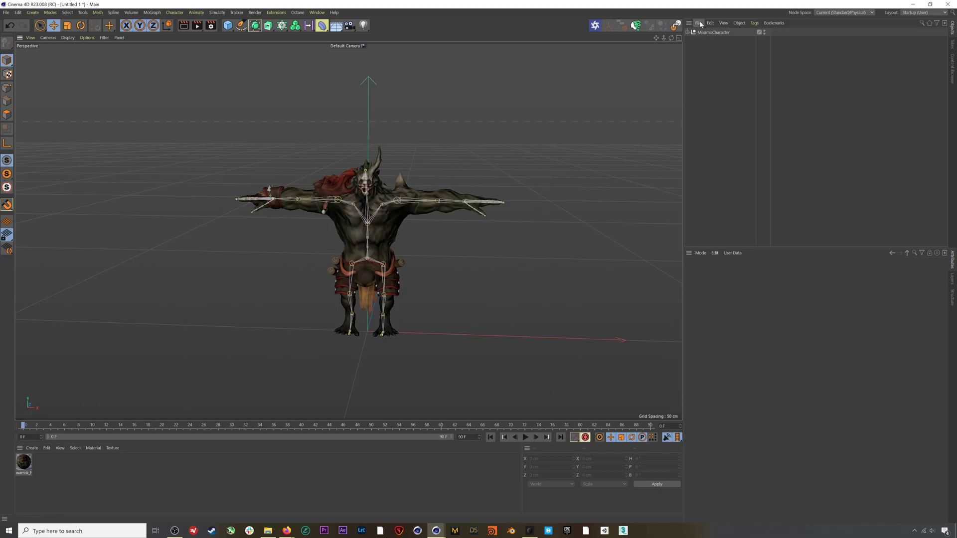
Merge the exported MartialArtKata mocap FBX into the scene
click(700, 24)
click(704, 35)
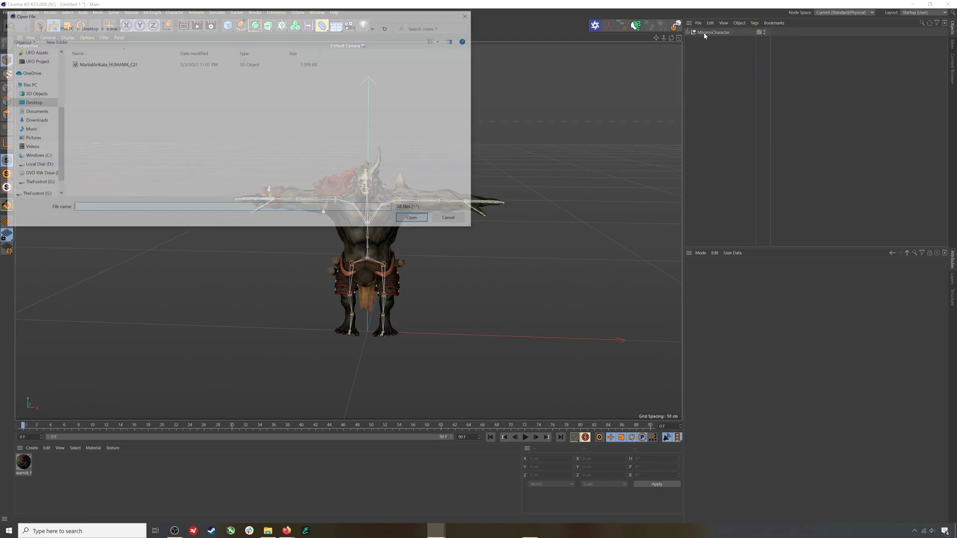
click(129, 65)
click(411, 217)
click(416, 329)
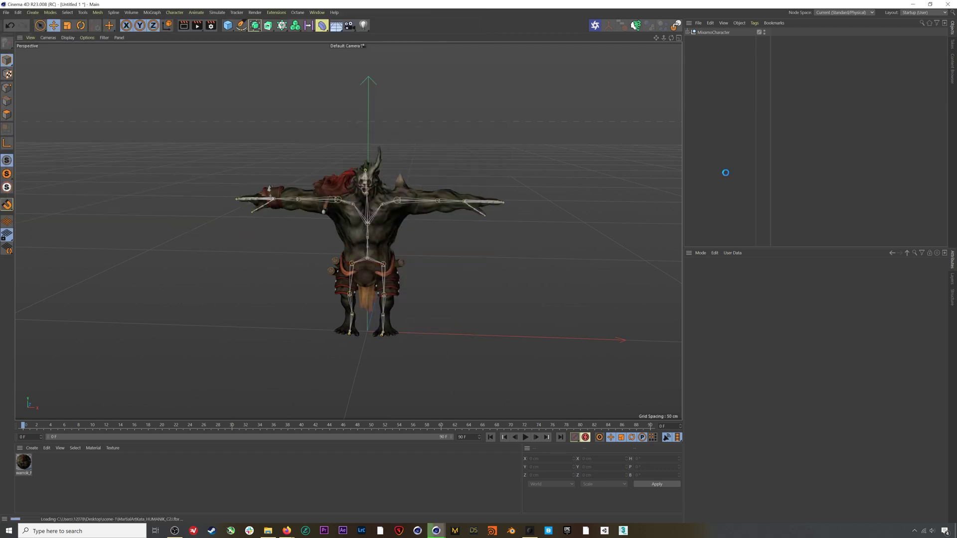
Move MixamoCharacter about 200 cm left along X and play the mocap animation
click(704, 32)
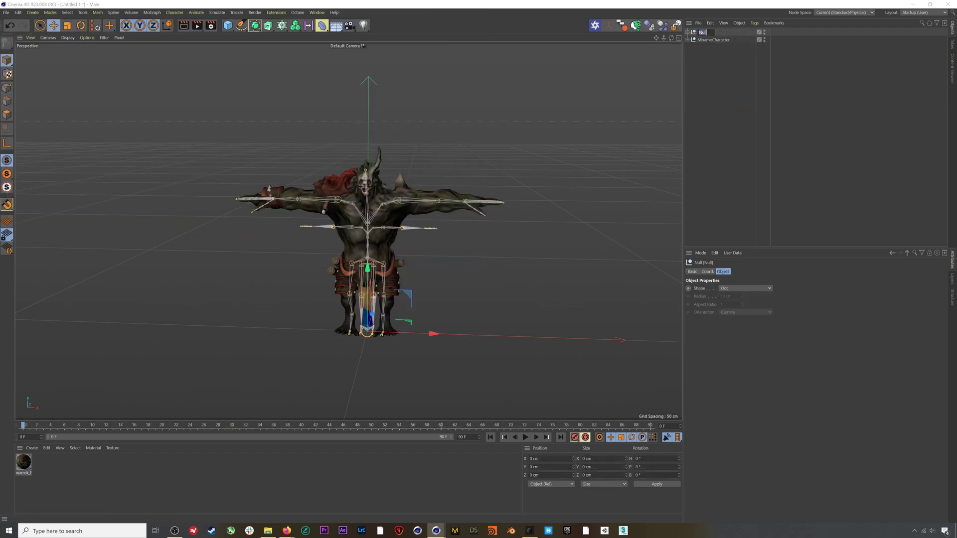
click(713, 40)
mouse_move(428, 298)
mouse_down()
mouse_move(263, 302)
mouse_move(355, 294)
mouse_up()
click(262, 302)
key(F8)
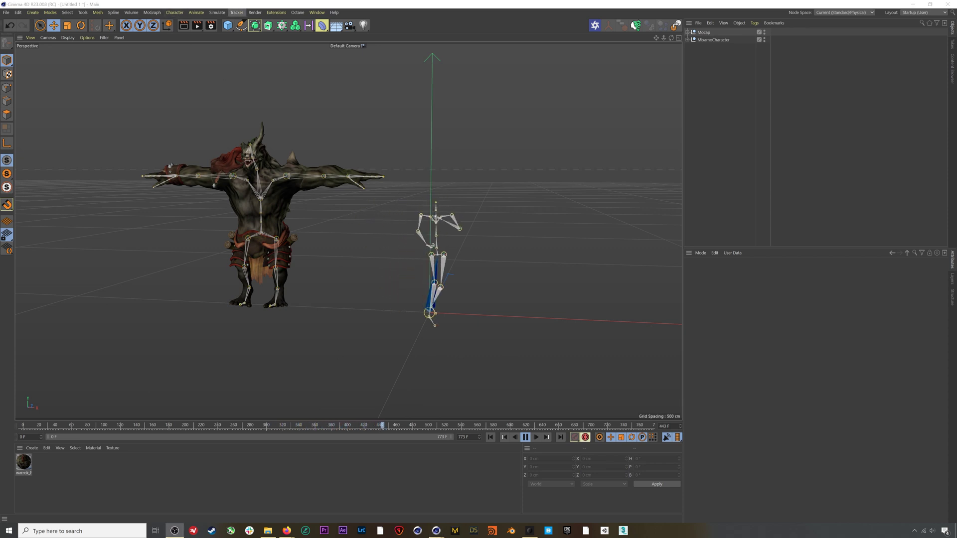
Stop playback and return the animation to frame 0
alt+drag(369, 311, 374, 305)
key(F7)
key(shift+f)
Add a Character Definition rigging tag to the Mocap's Character1_Reference joint
click(688, 32)
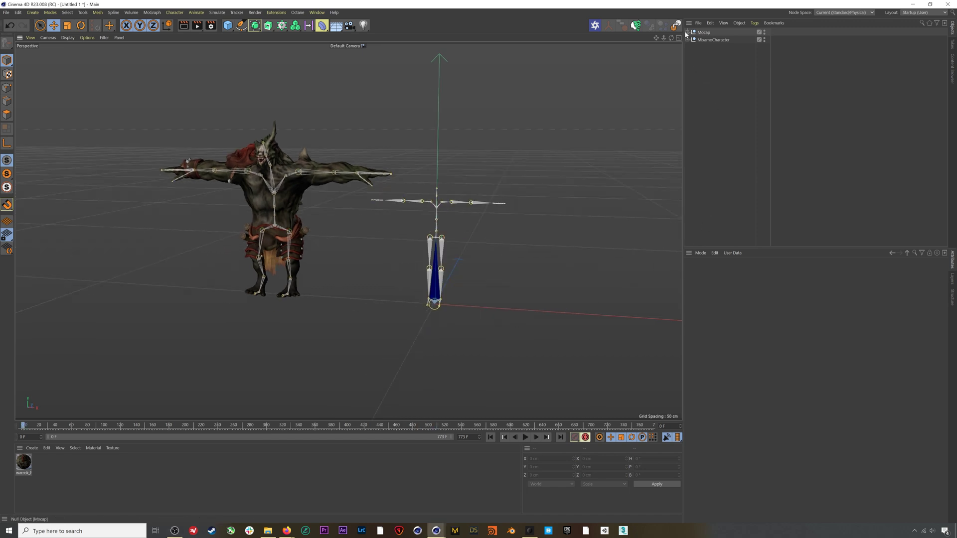
click(724, 40)
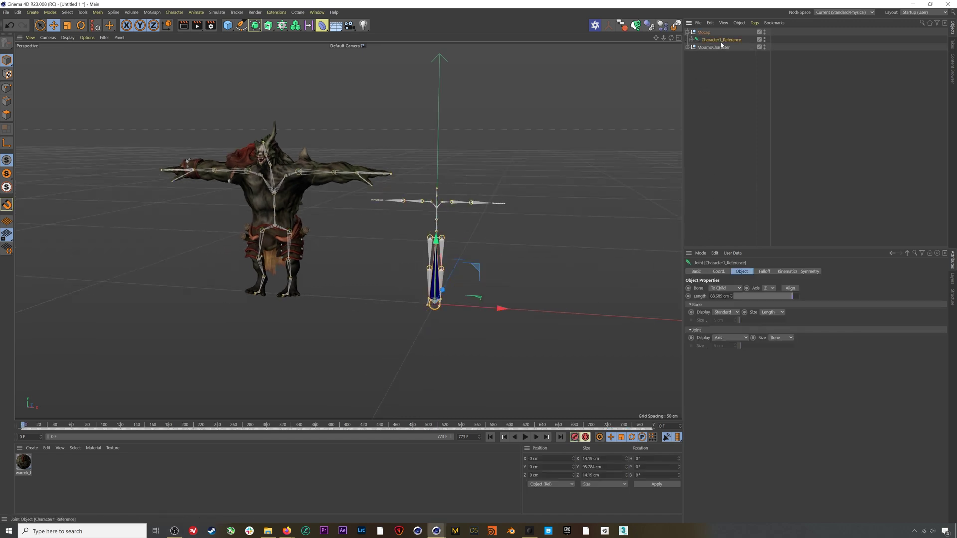
right_click(717, 44)
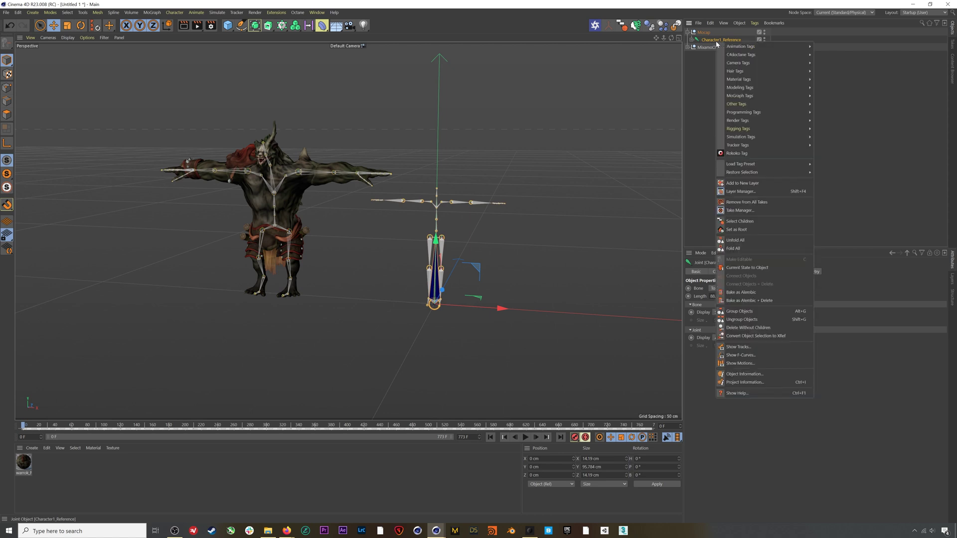
mouse_move(743, 131)
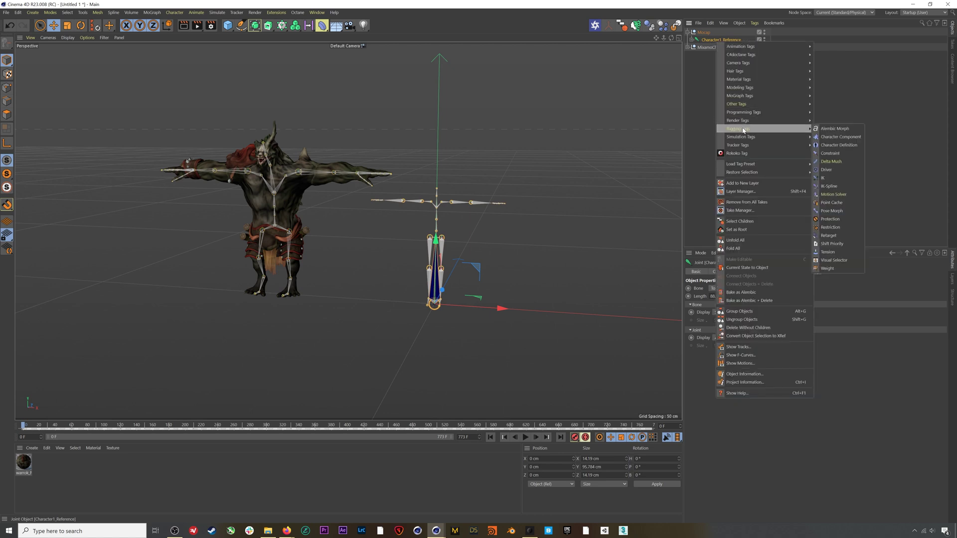
click(839, 146)
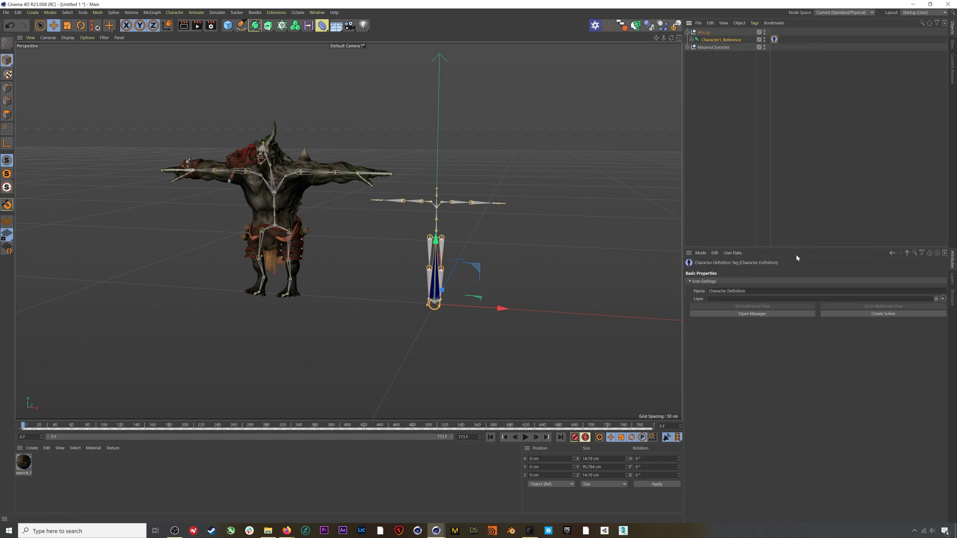
Extract the mocap skeleton in the Character Definition manager and frame the character
click(751, 314)
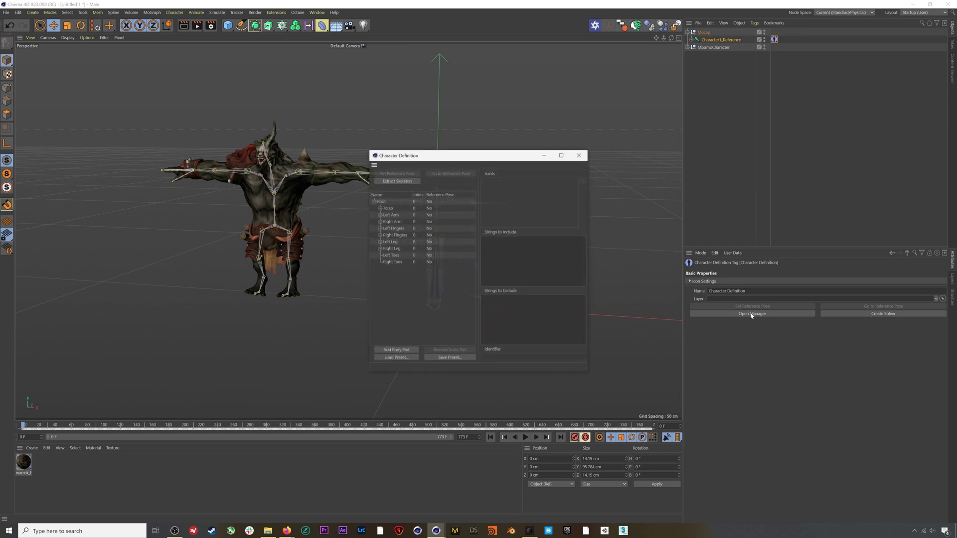
click(408, 182)
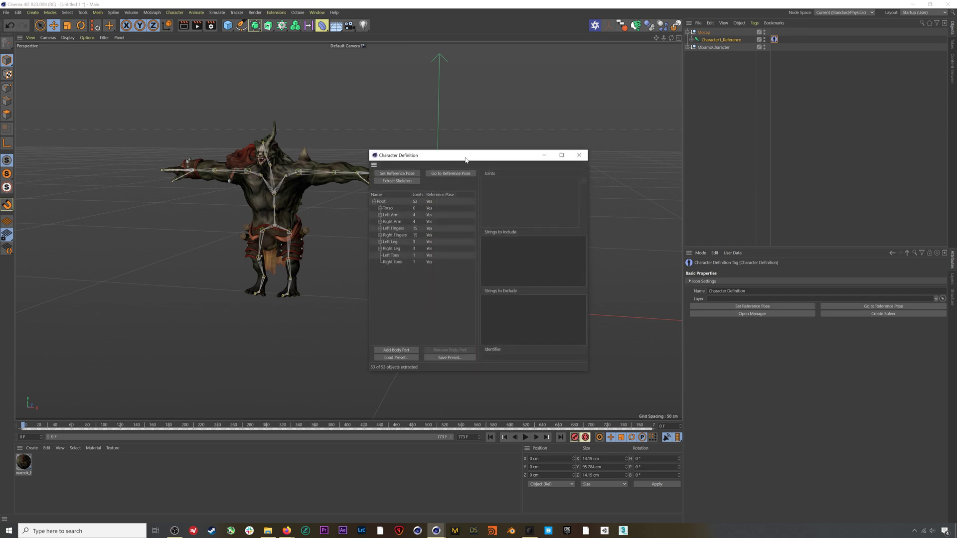
drag(465, 159, 645, 183)
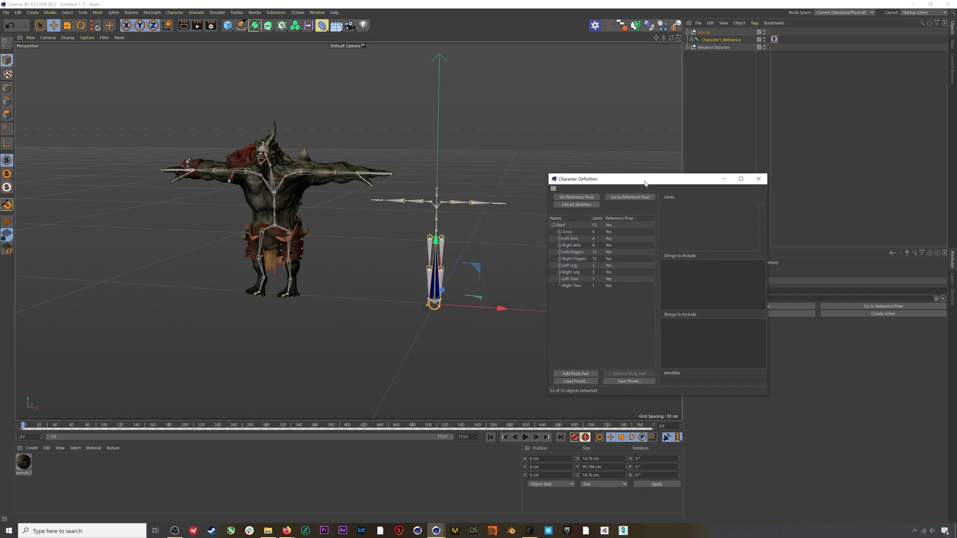
alt+drag(446, 196, 454, 204)
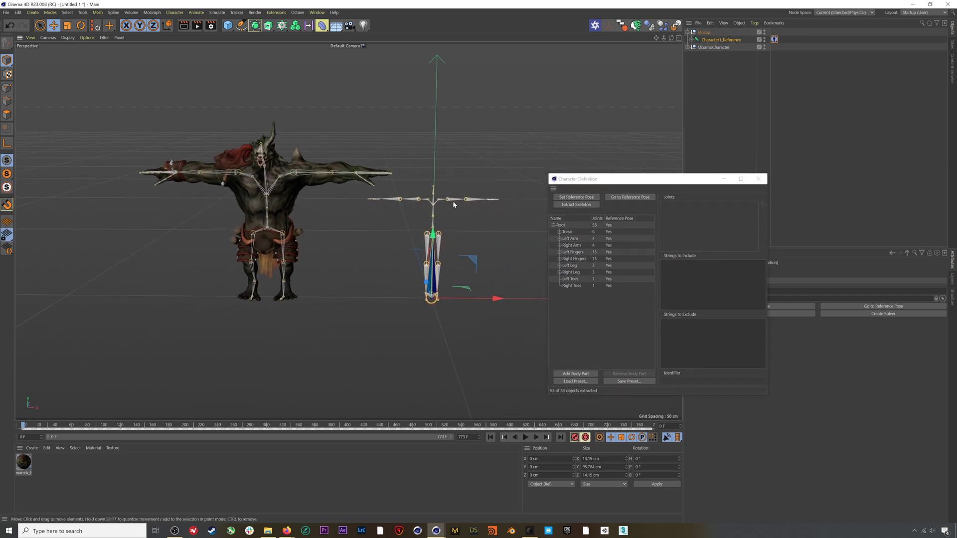
alt+right_drag(453, 205, 515, 195)
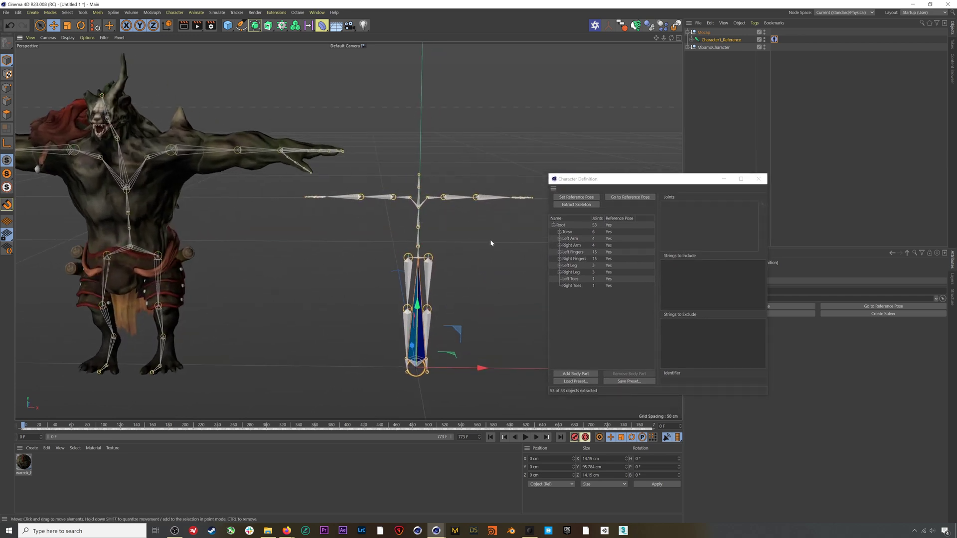
alt+middle_drag(491, 243, 432, 203)
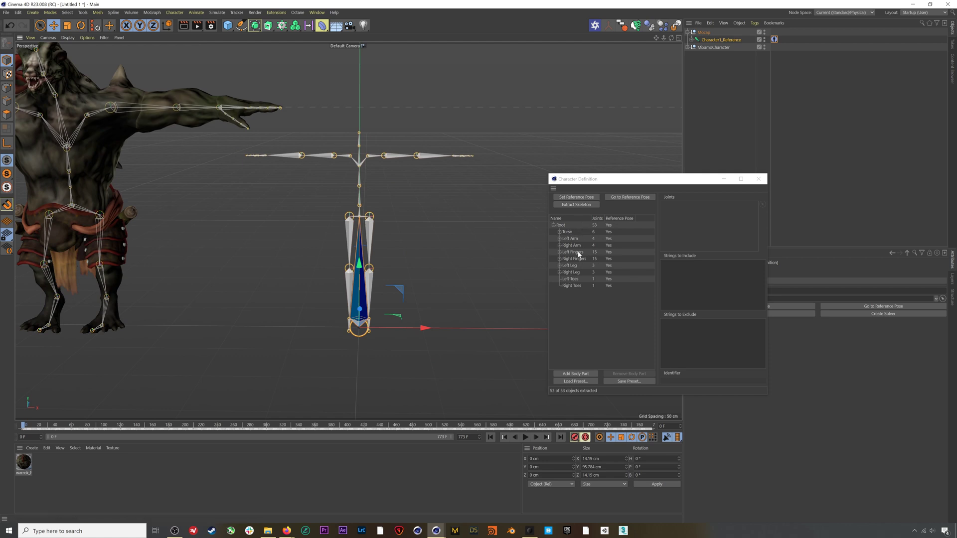
Assign Character1_LeftShoulder to Left Arm > Clavicle, then close the manager
click(559, 239)
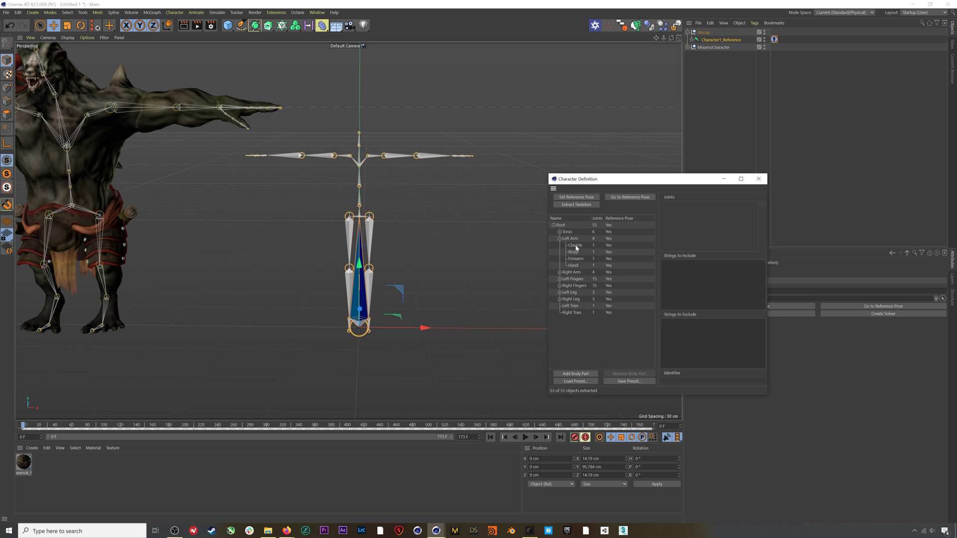
click(575, 245)
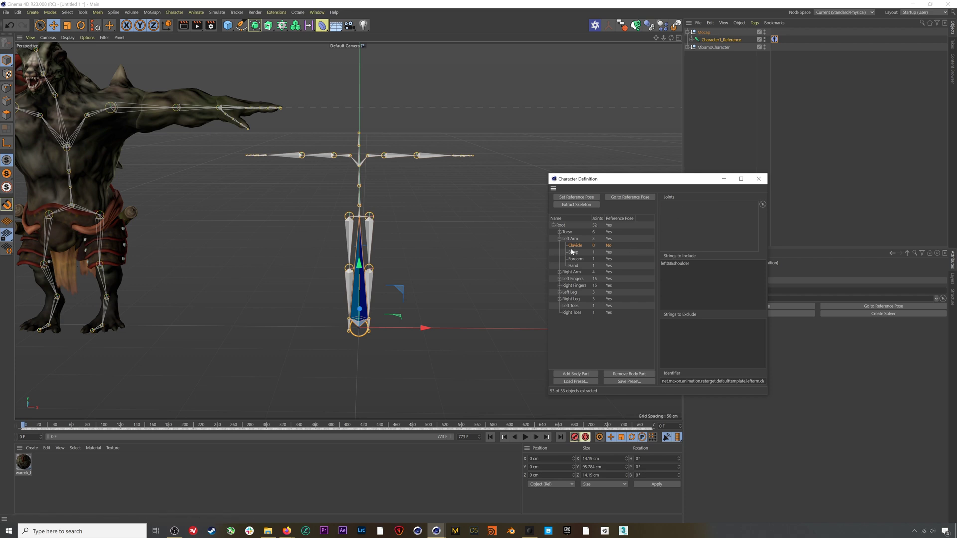
click(763, 204)
click(373, 159)
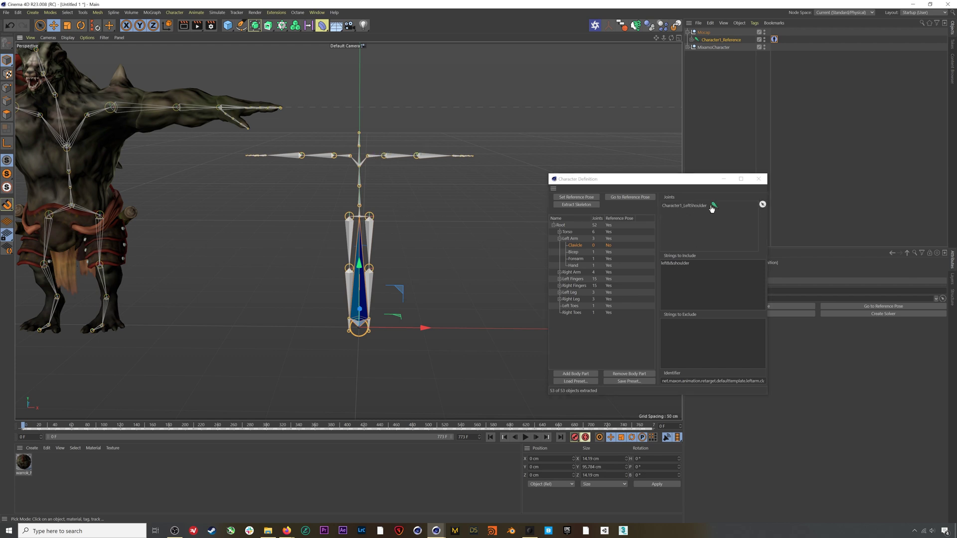
click(763, 204)
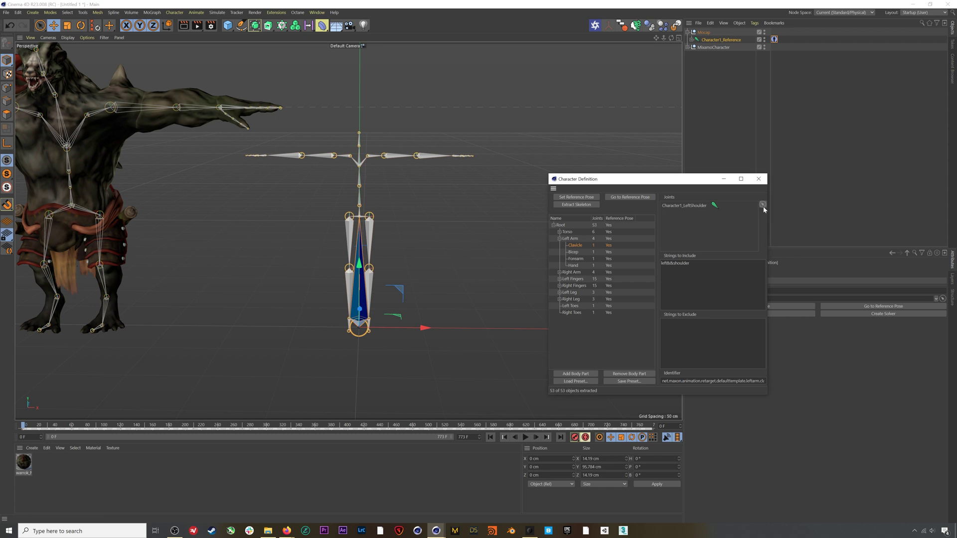
click(759, 179)
Add a Character Definition to the Warrok's Hips, extract its skeleton, and create a character solver
alt+drag(389, 264, 349, 280)
click(688, 47)
click(705, 54)
right_click(706, 55)
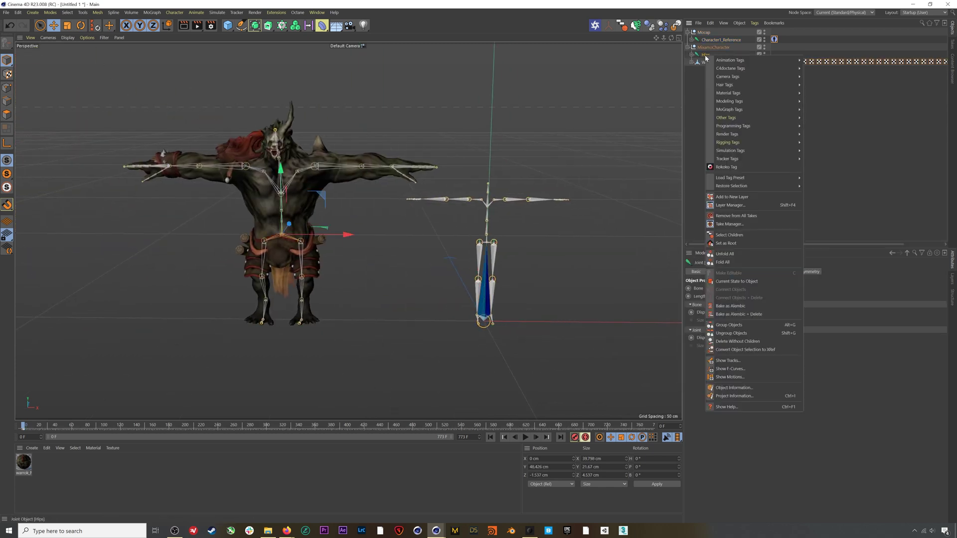
mouse_move(727, 142)
click(825, 161)
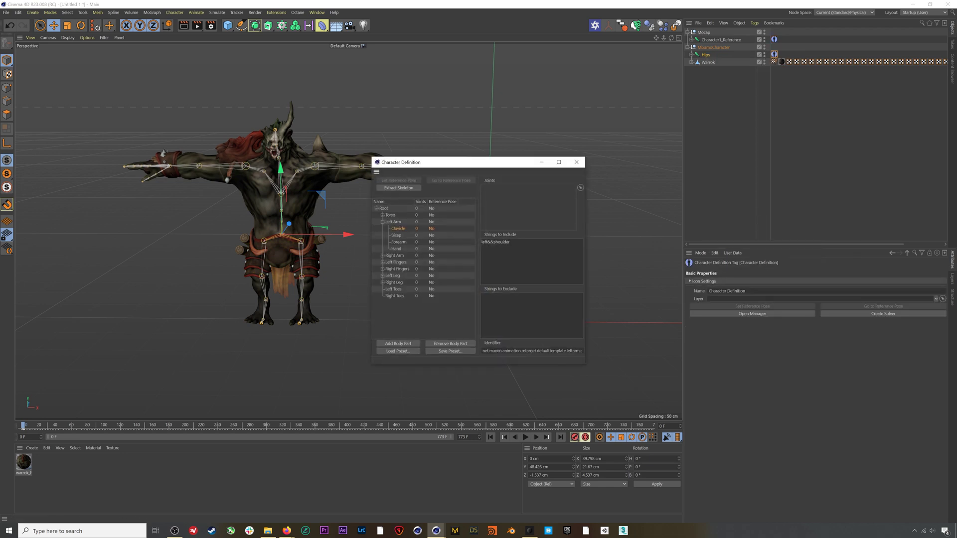
click(399, 188)
click(577, 162)
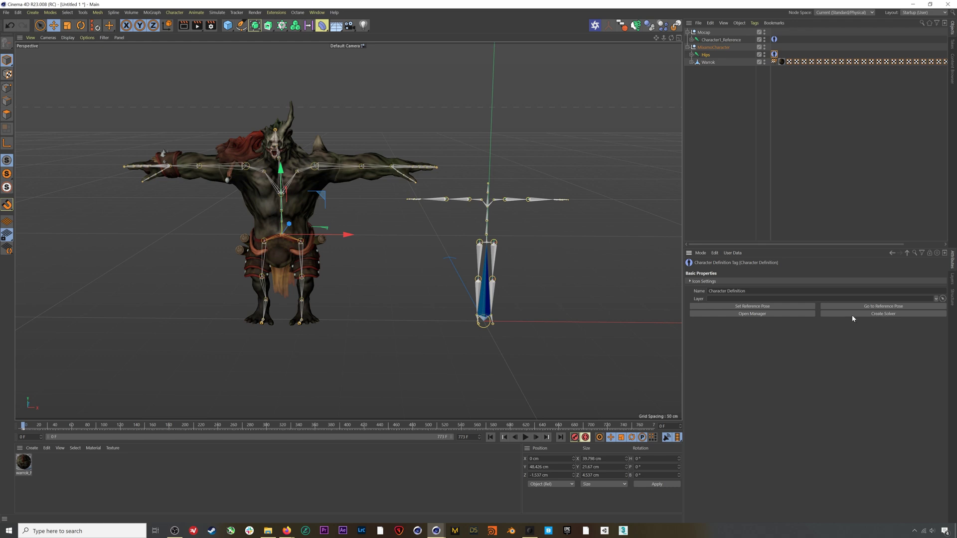
click(884, 314)
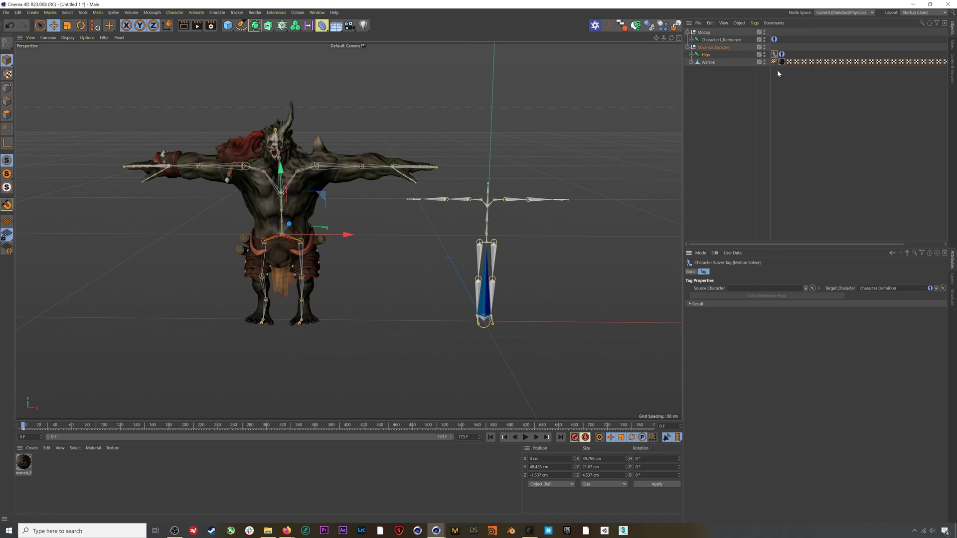
Set Character1_Reference's definition as the solver's Source Character and play the retargeted motion
drag(775, 40, 749, 292)
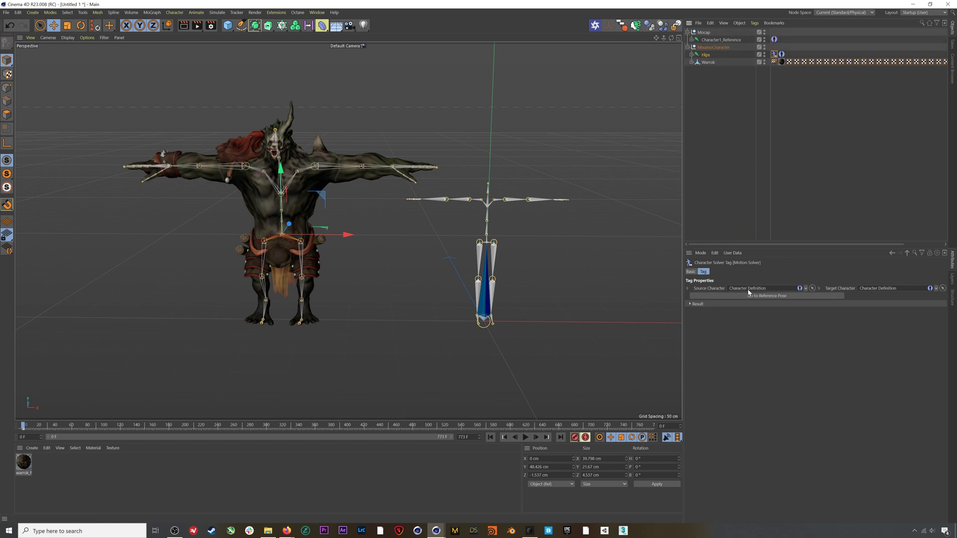
click(526, 438)
click(393, 259)
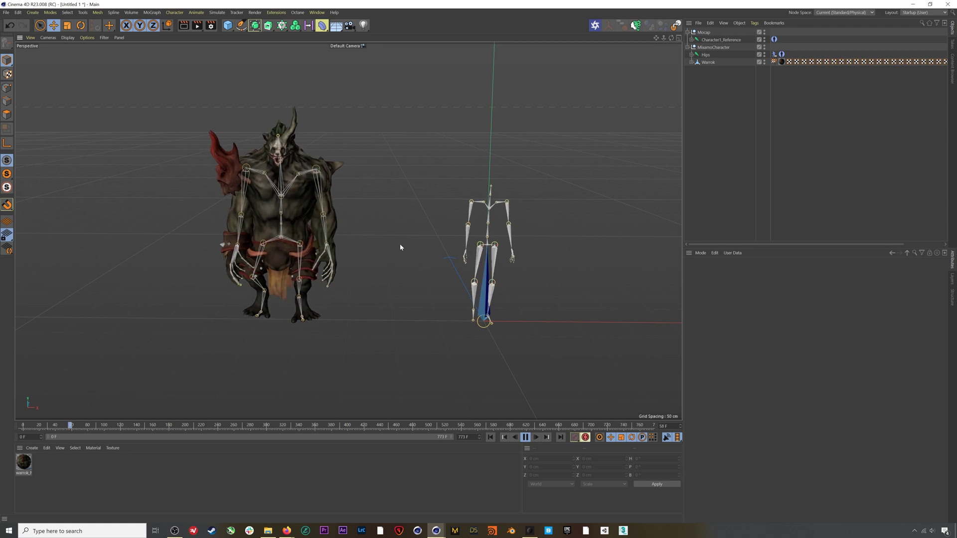
alt+drag(426, 260, 439, 262)
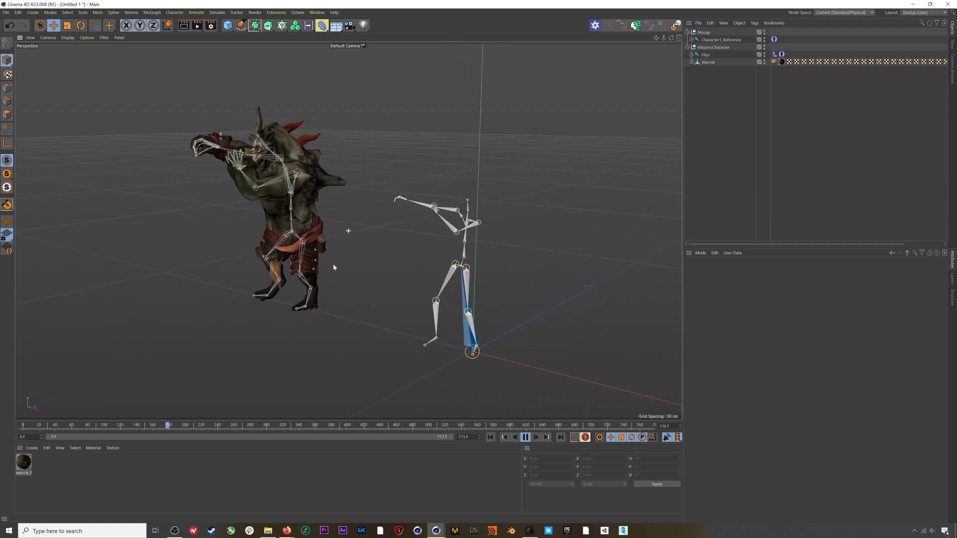
alt+drag(349, 270, 413, 262)
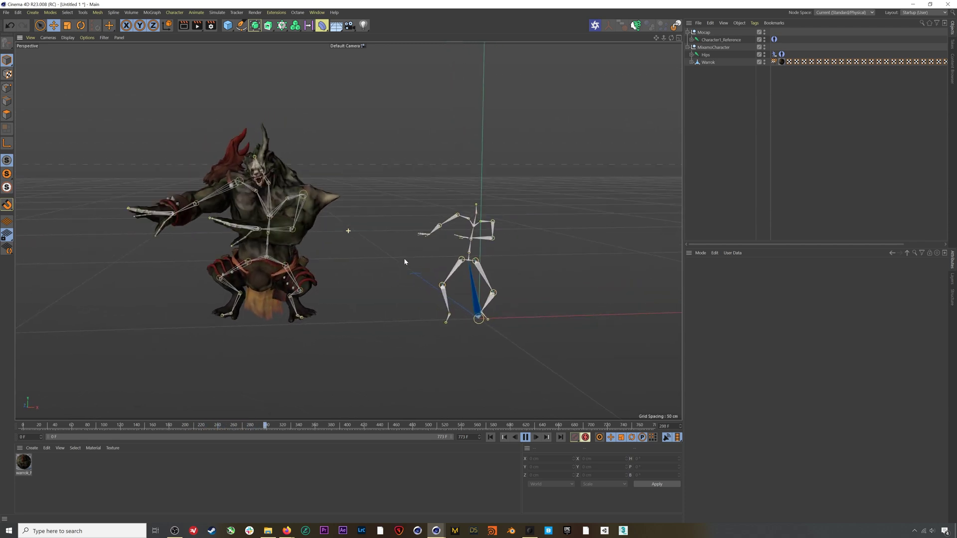
scroll(388, 259, down, 5)
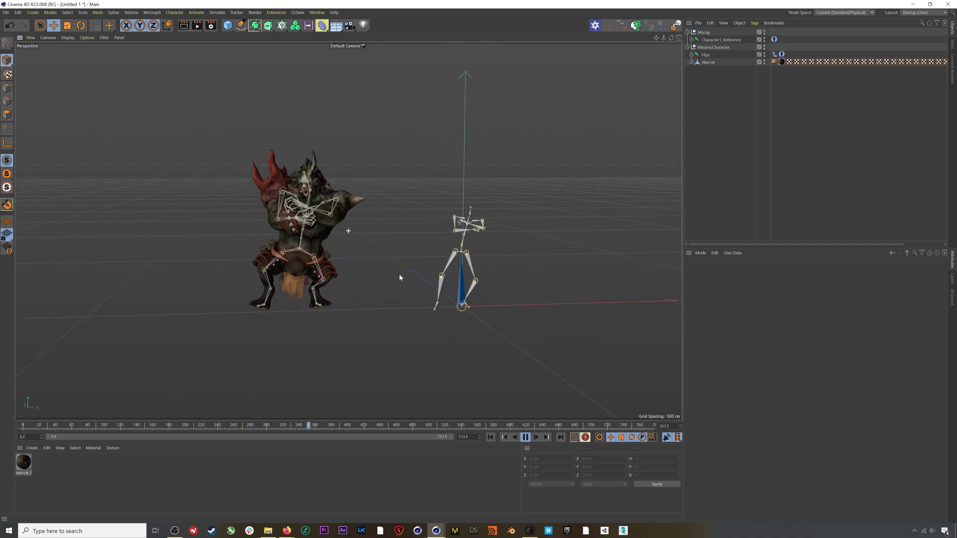
alt+drag(395, 278, 417, 264)
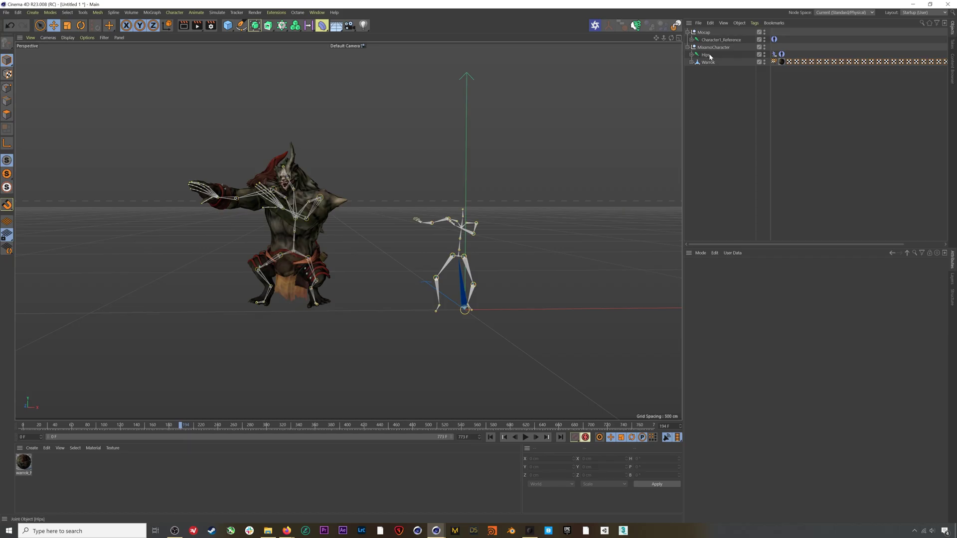
click(711, 55)
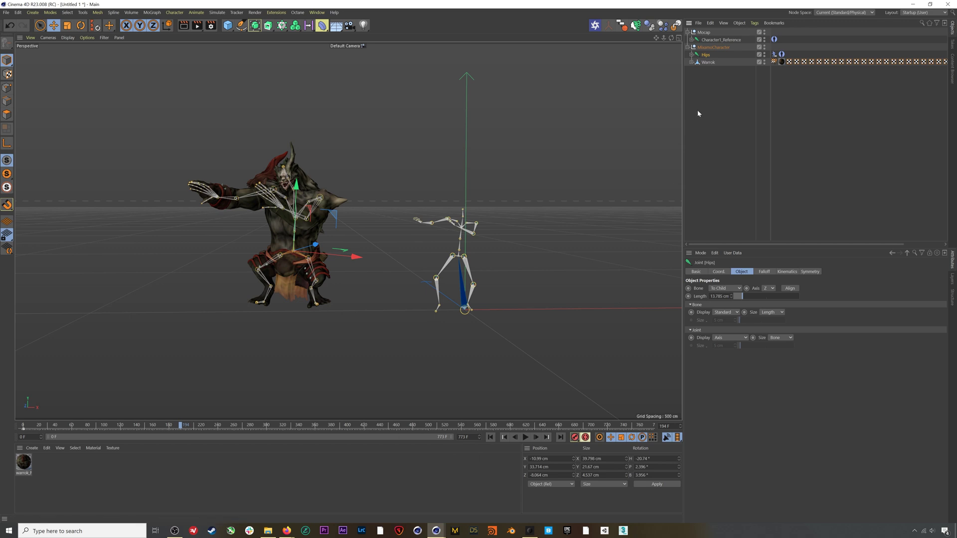
right_click(708, 57)
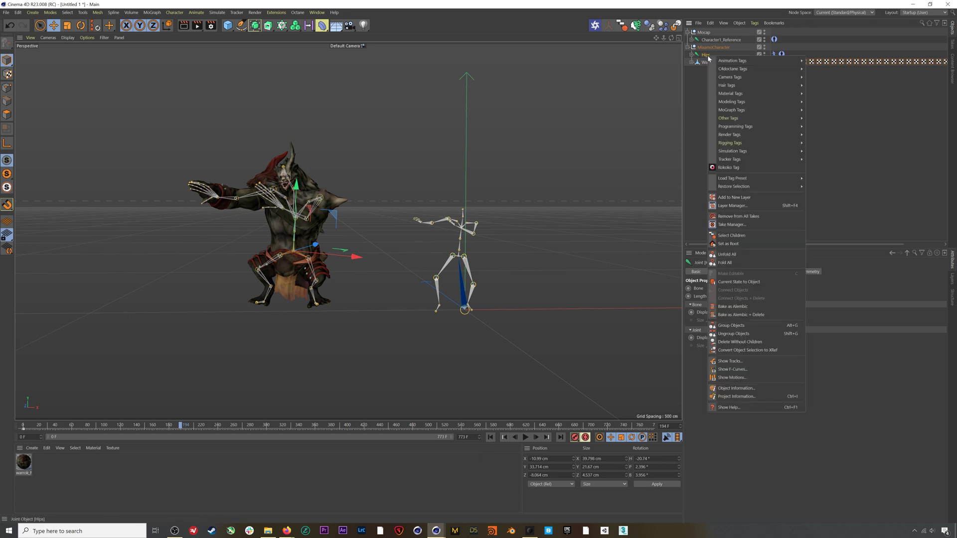
Bake all Hips child joints in the Dope Sheet with Create Copy unchecked
click(729, 237)
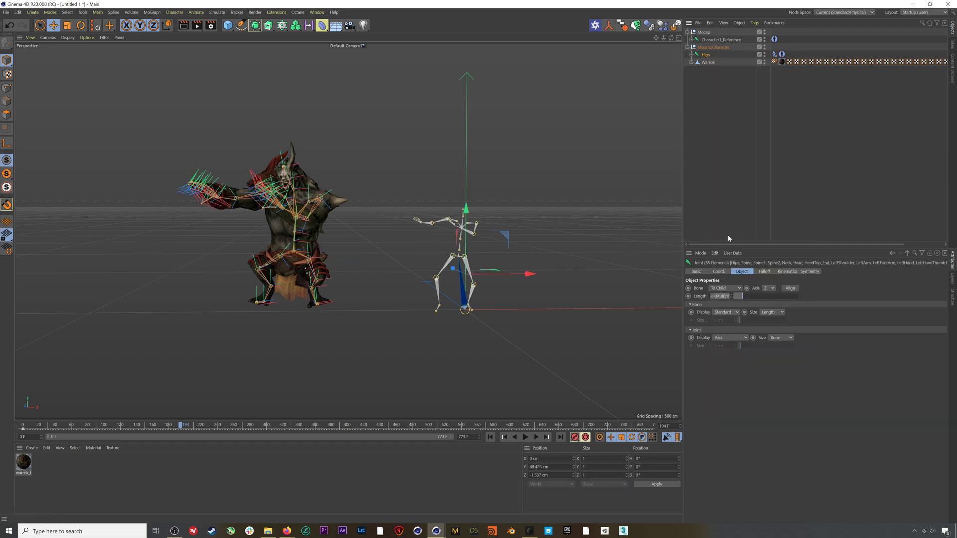
click(319, 14)
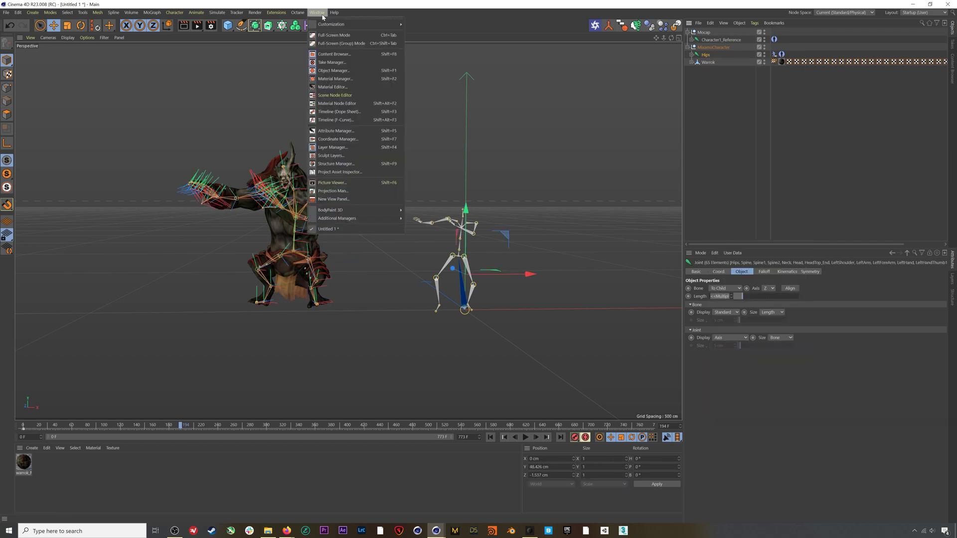
click(337, 112)
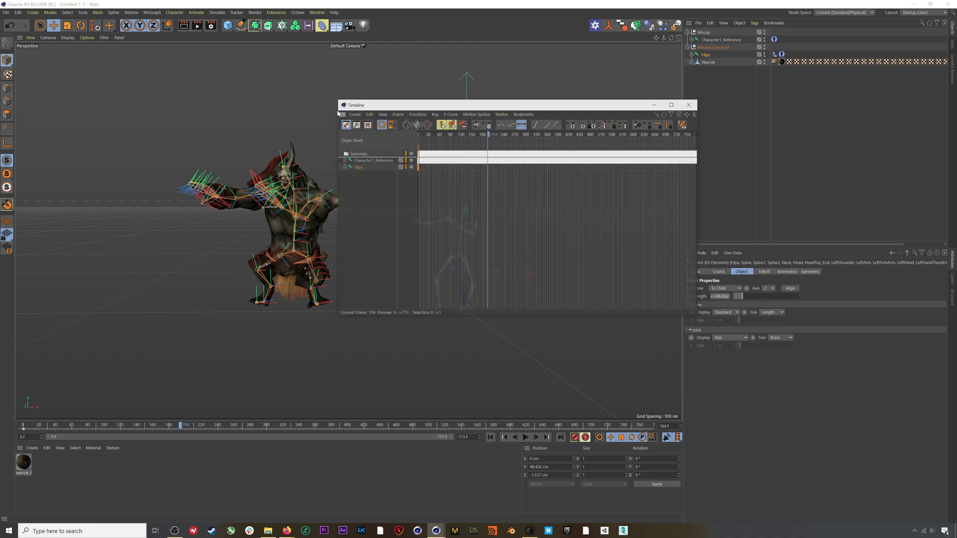
click(420, 115)
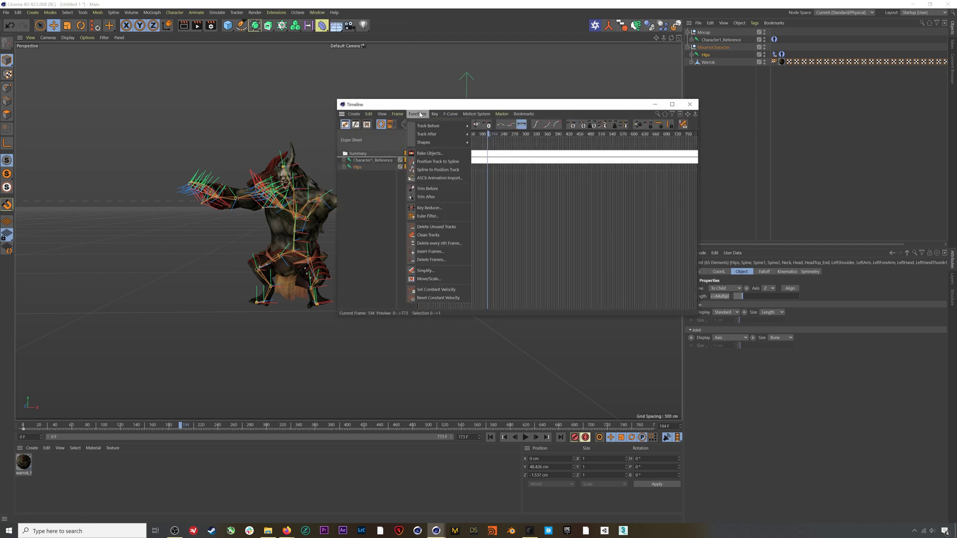
click(435, 153)
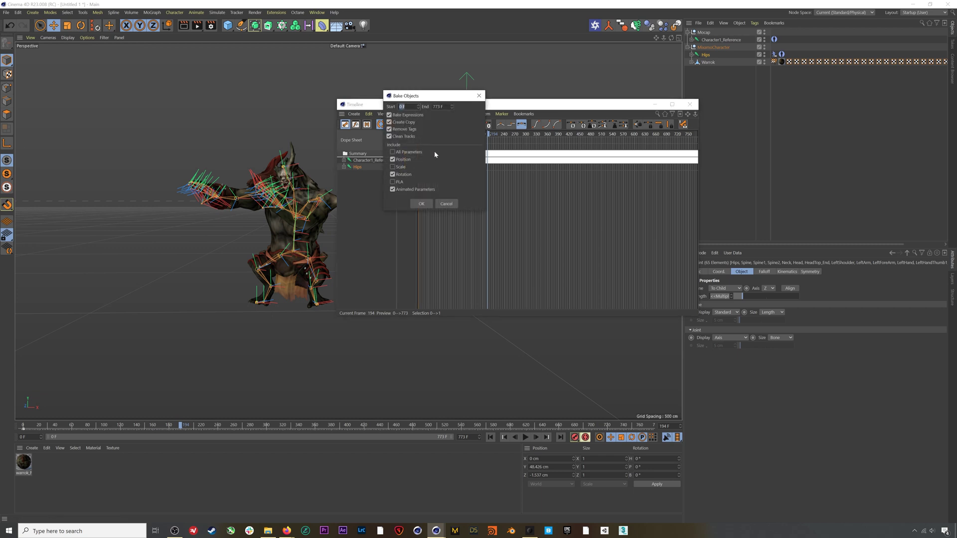
click(396, 124)
click(422, 204)
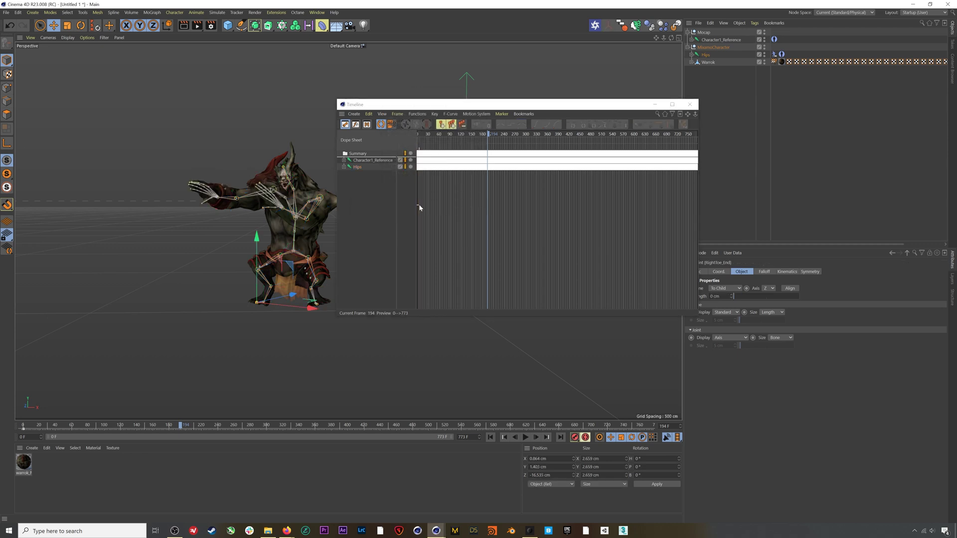
Close the timeline, delete the Mocap null and select the Hips' Character Definition tag
click(690, 104)
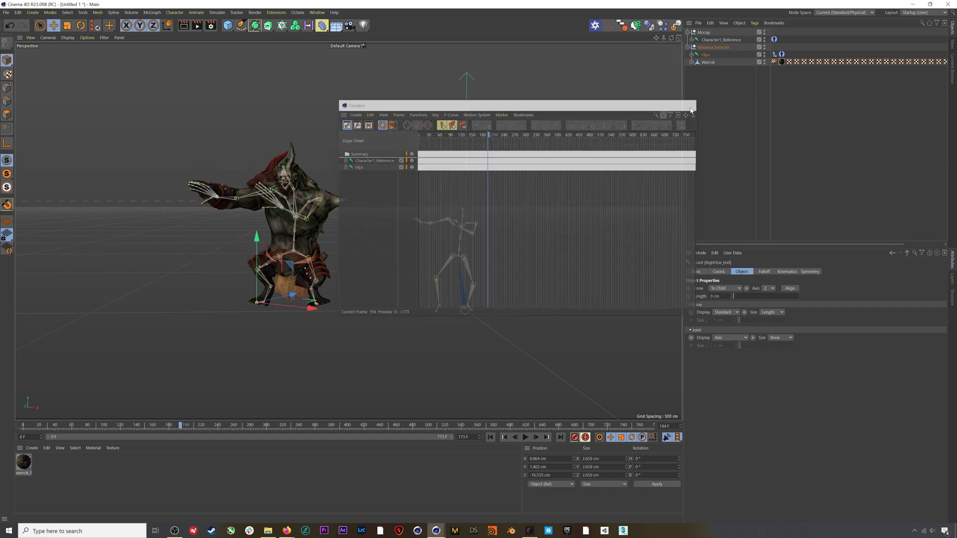
click(706, 33)
key(Delete)
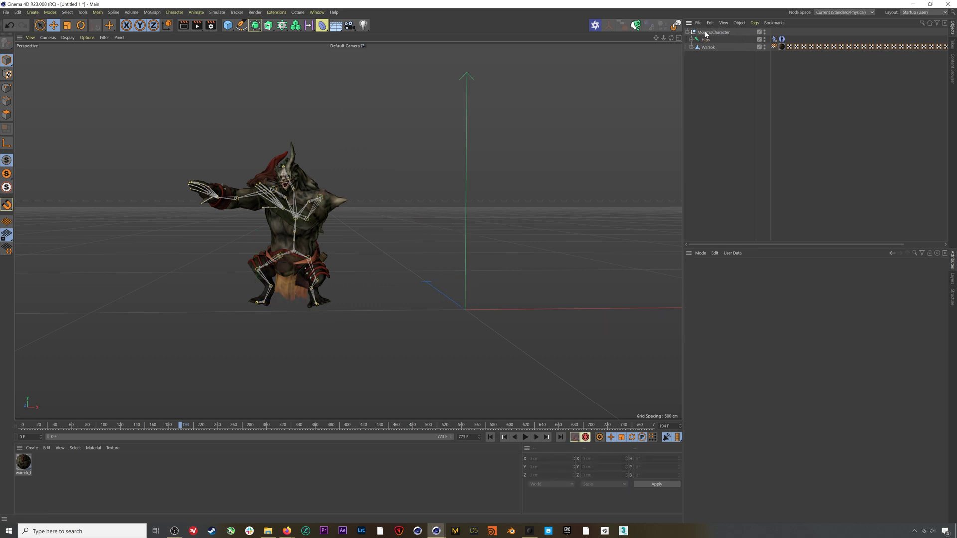
click(782, 40)
Delete the Hips' Character Definition tag and scrub the baked animation to frame 427
key(Delete)
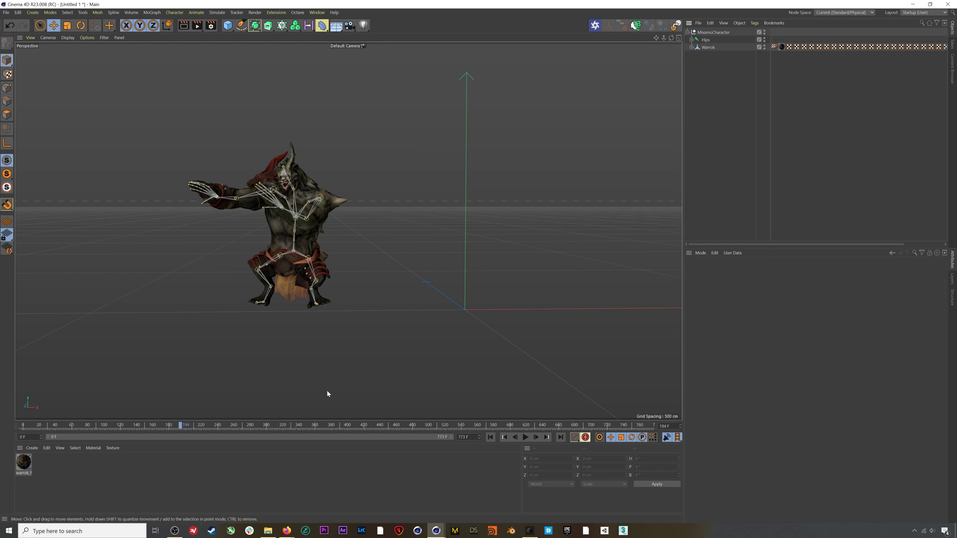
drag(224, 426, 262, 422)
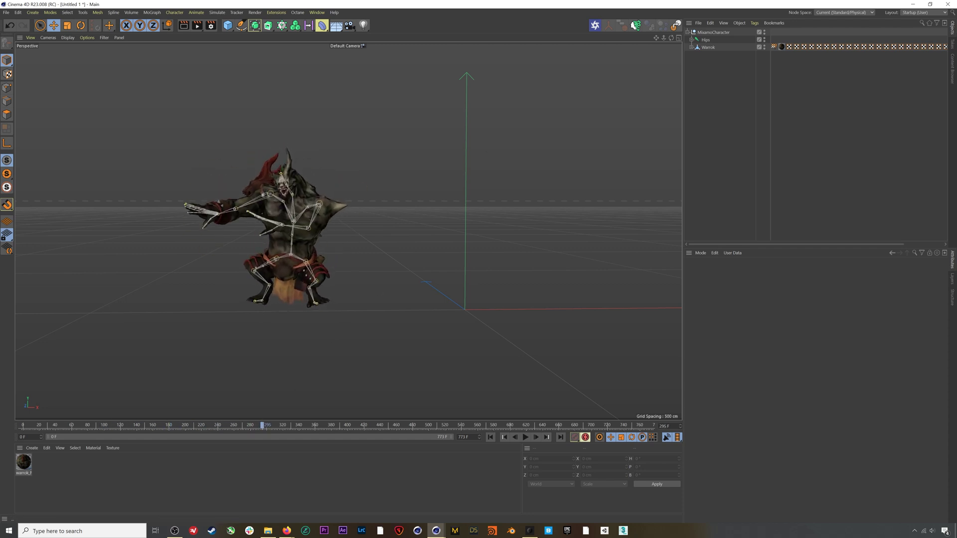
alt+middle_drag(366, 387, 456, 387)
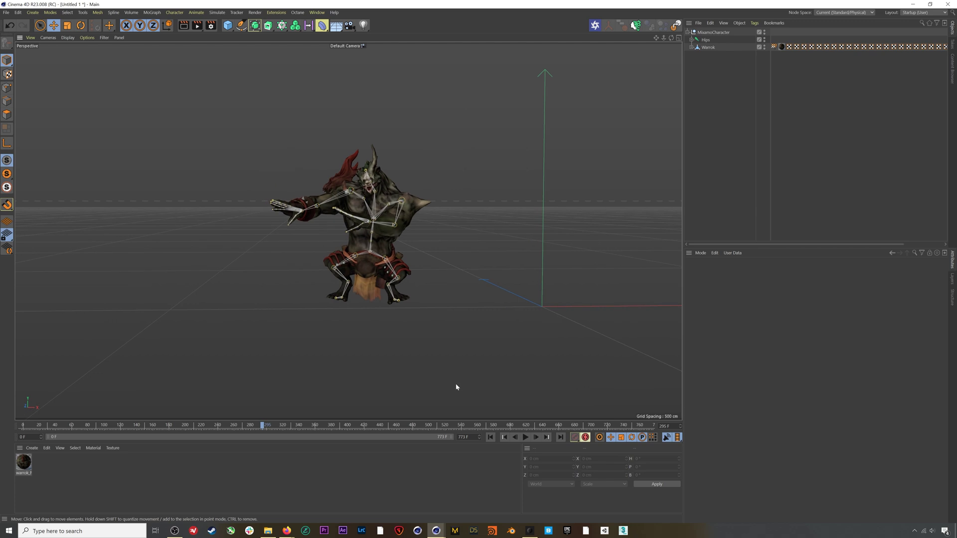
click(369, 426)
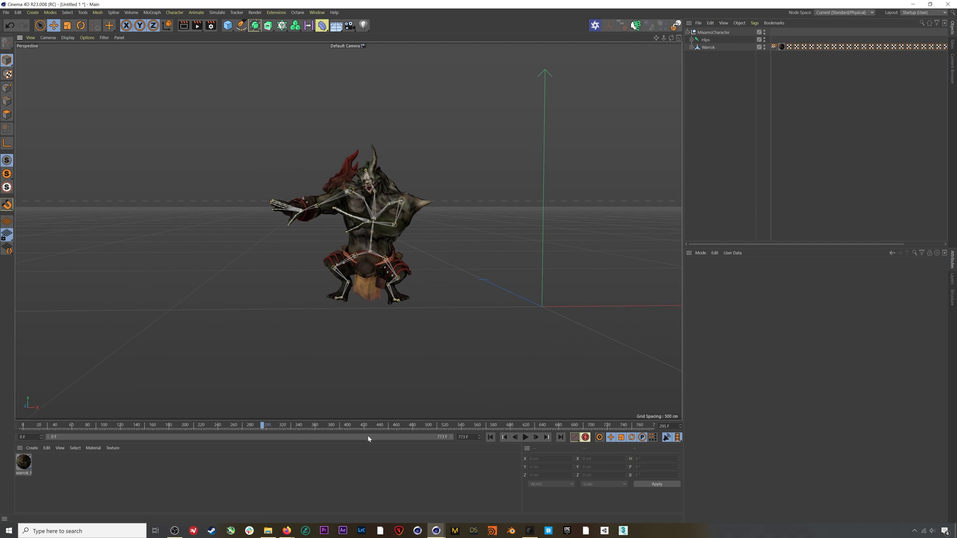
key(h)
Hide the skeleton joints and review the baked Warrok motion around frame 437
click(764, 39)
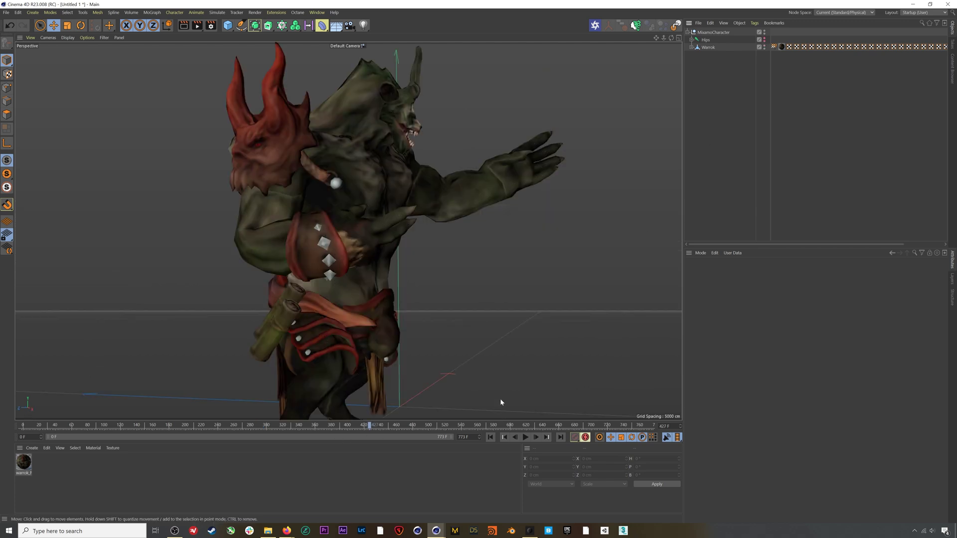
click(526, 437)
click(527, 437)
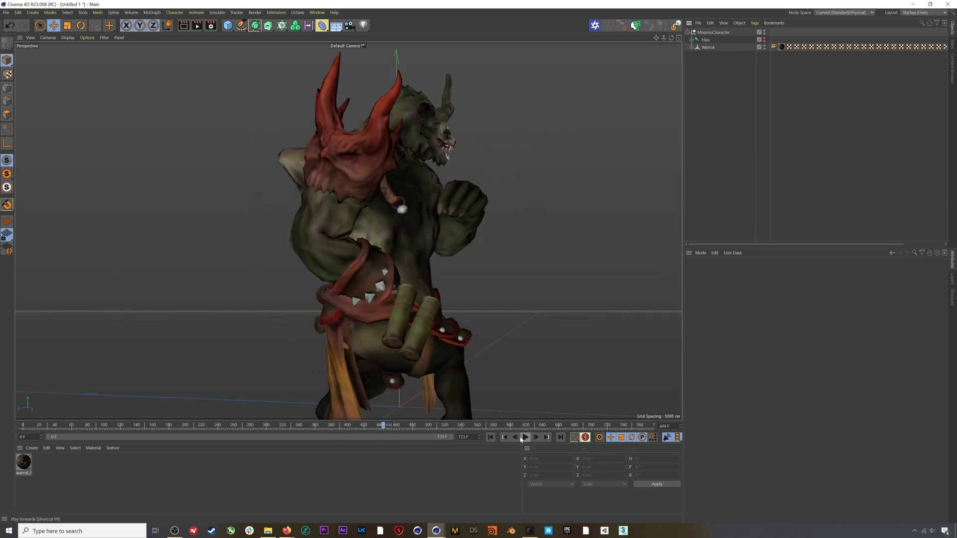
alt+drag(414, 310, 375, 317)
click(375, 427)
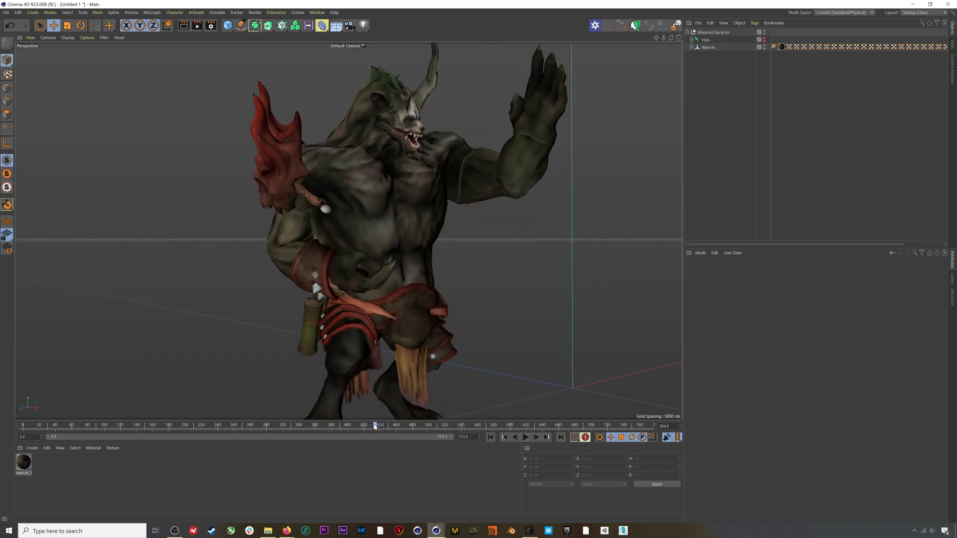
mouse_move(375, 427)
mouse_down()
mouse_move(363, 427)
mouse_move(389, 431)
mouse_move(364, 431)
mouse_move(387, 432)
mouse_move(378, 432)
mouse_up()
click(706, 41)
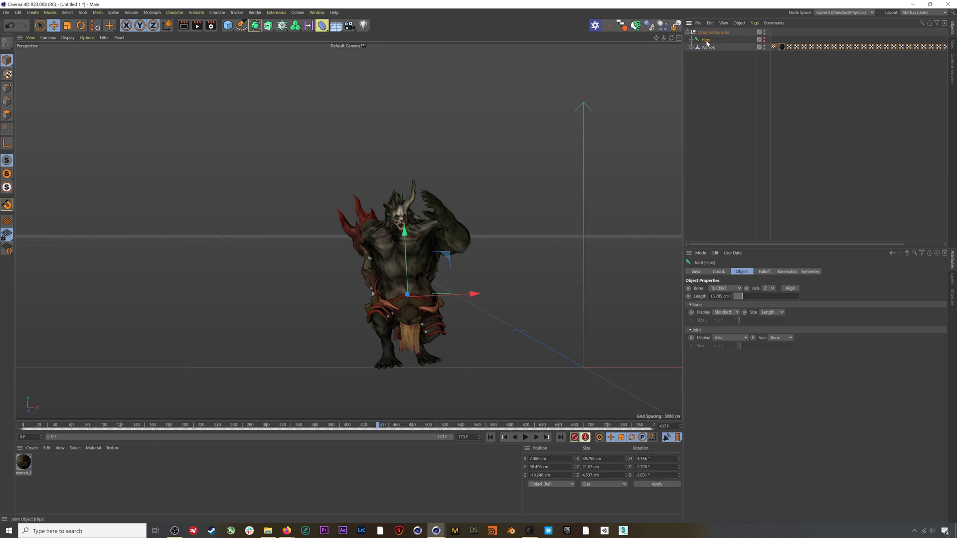
Add a Motion Source Hips clip (frames 0–773) to Hips, keeping the original joint keyframes
click(218, 13)
mouse_move(199, 14)
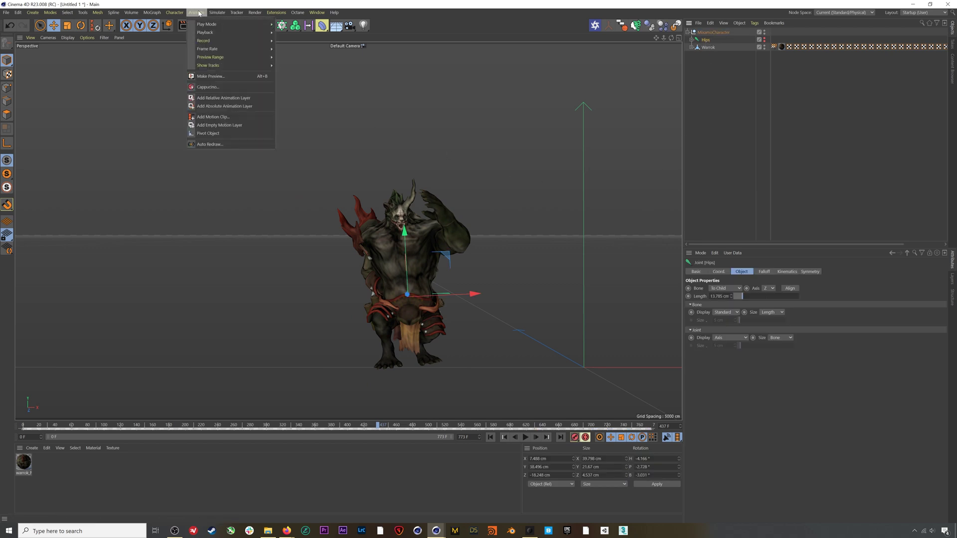
click(223, 117)
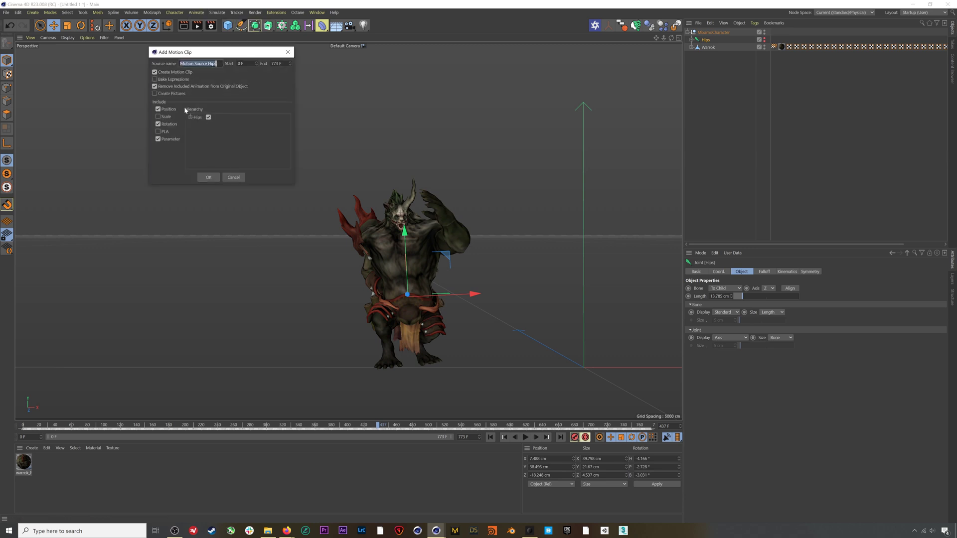
click(185, 88)
click(208, 177)
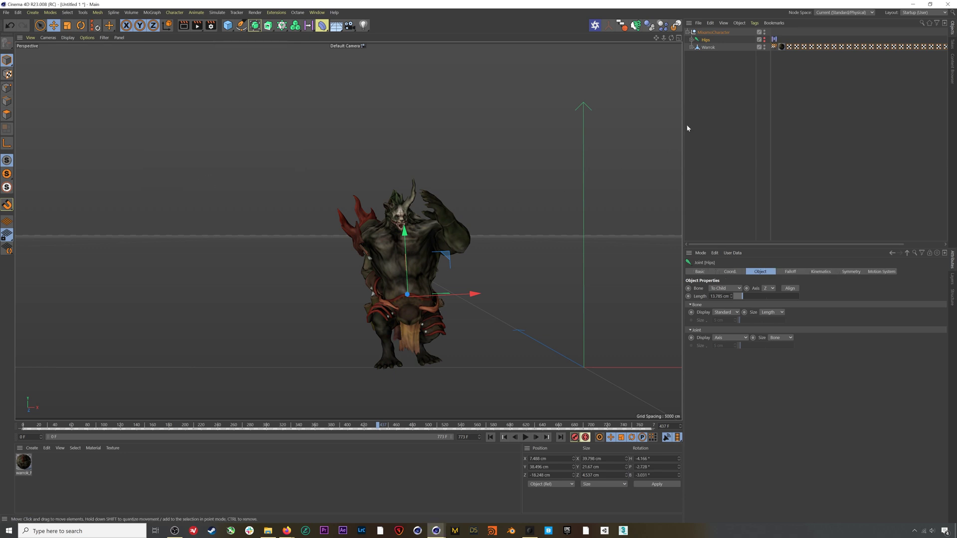
click(775, 40)
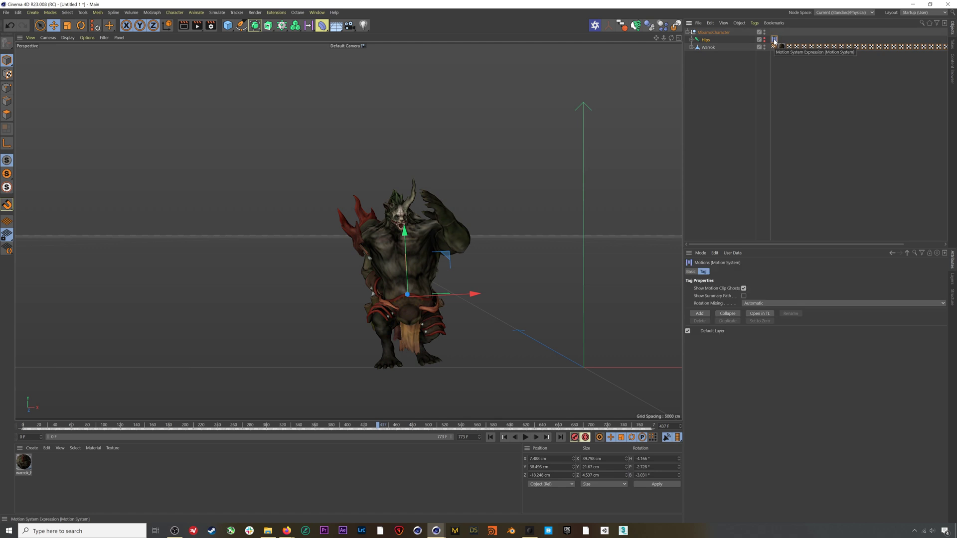
Open the Hips motion clips in a timeline window and select the Motion Source Hips clip
click(756, 315)
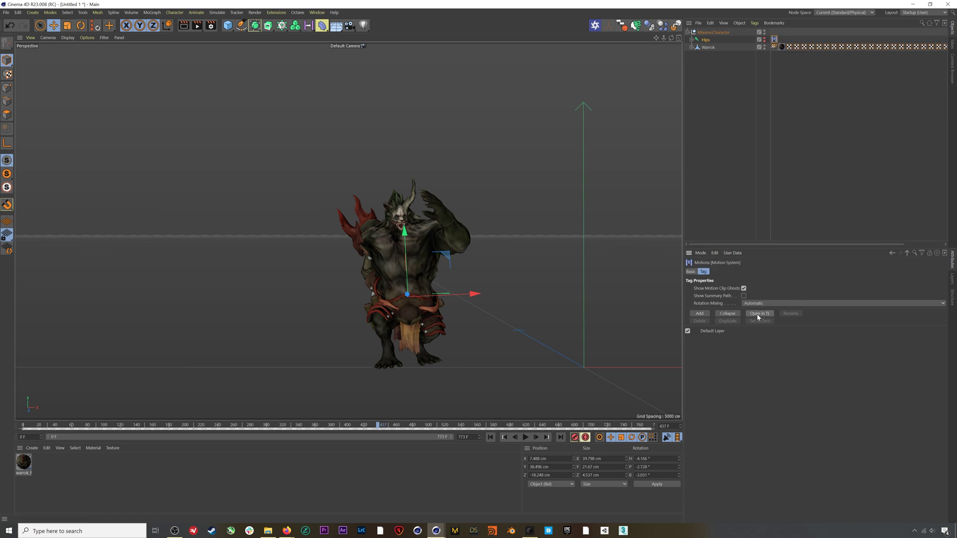
drag(757, 313, 603, 292)
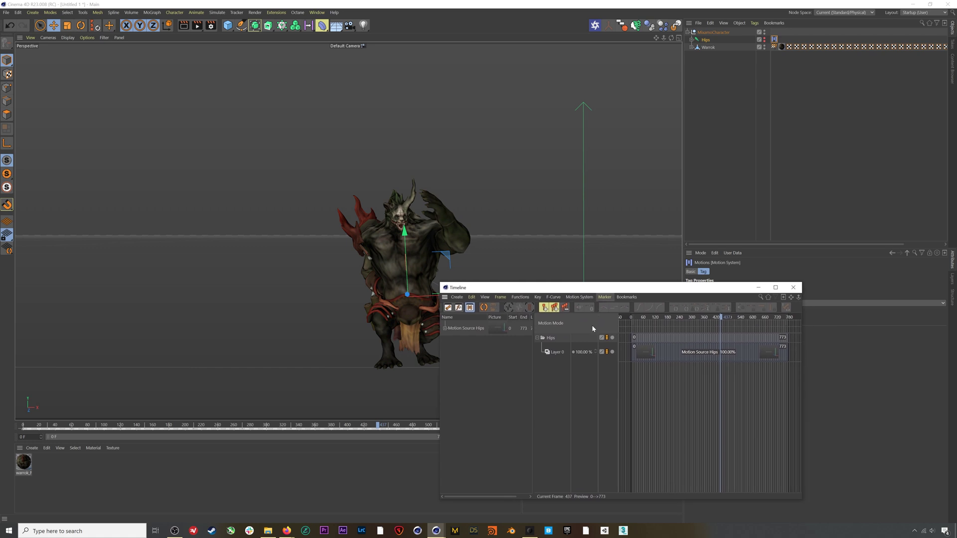
drag(718, 321, 694, 319)
click(696, 339)
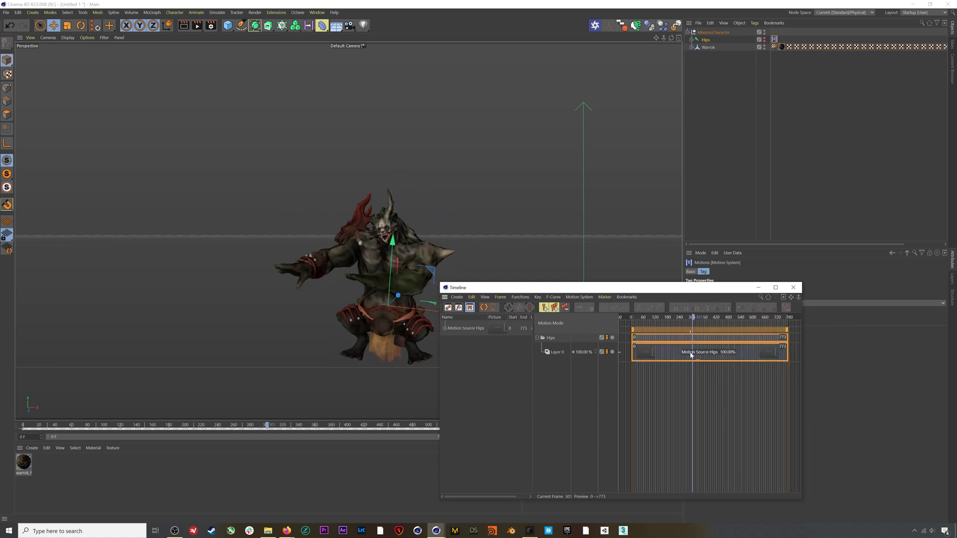
drag(590, 289, 658, 414)
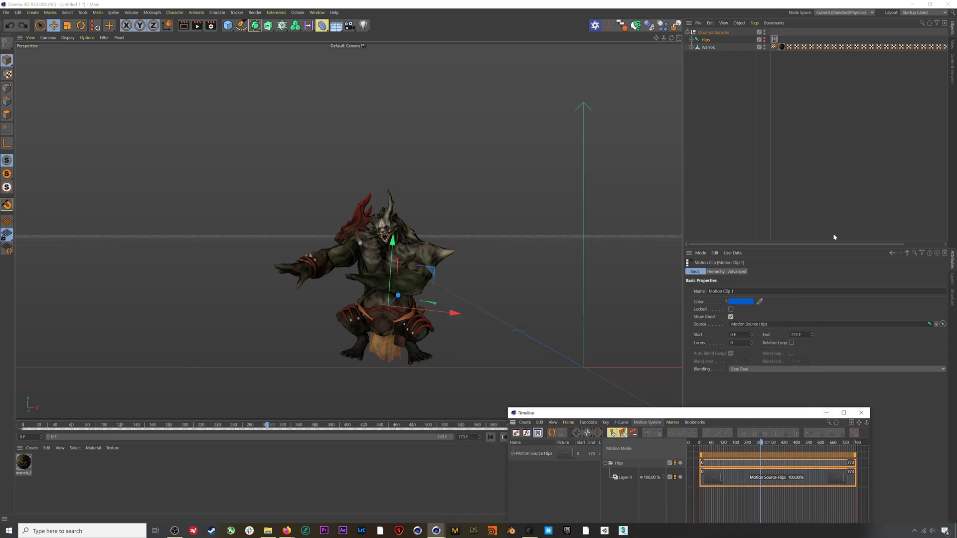
Add motion Layer 1 to the Hips motion system and place it above Layer 0
click(775, 40)
click(775, 40)
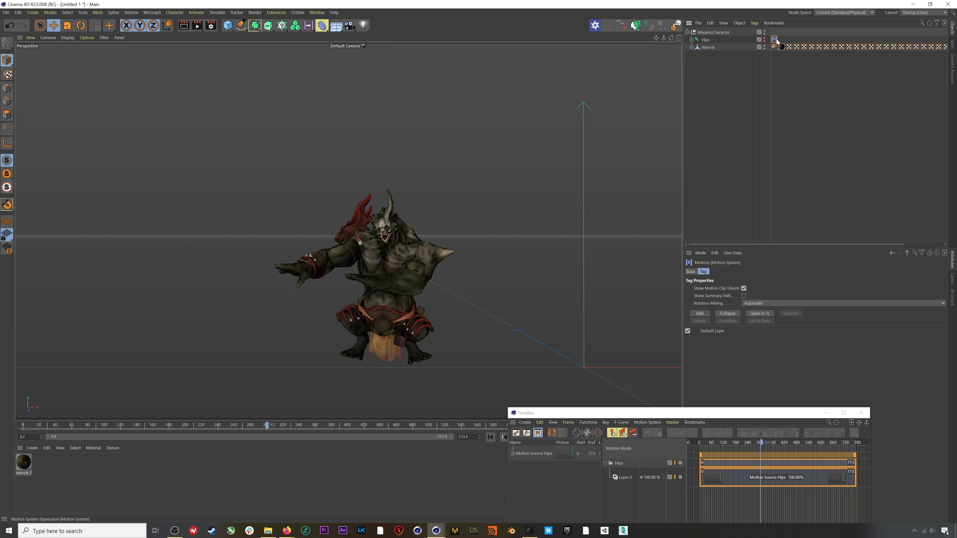
click(700, 314)
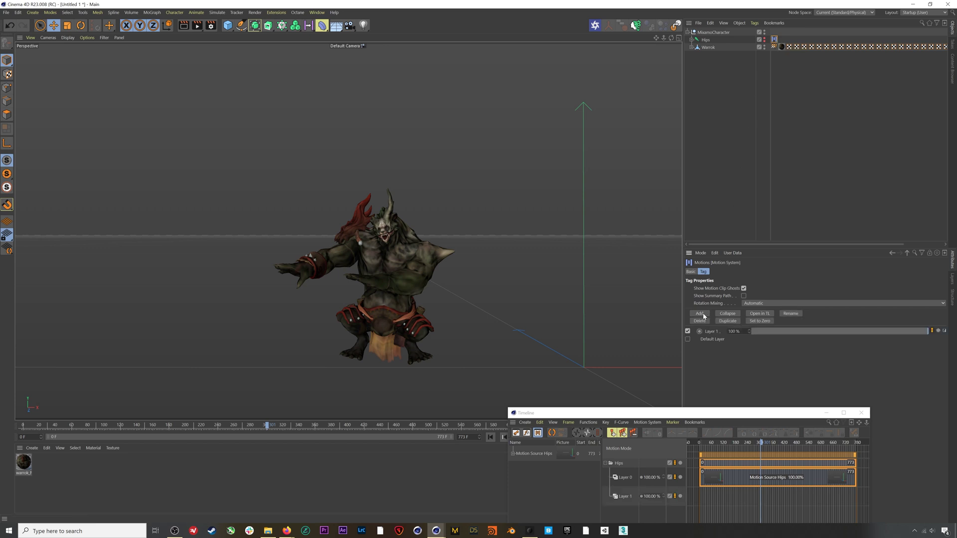
drag(648, 413, 615, 283)
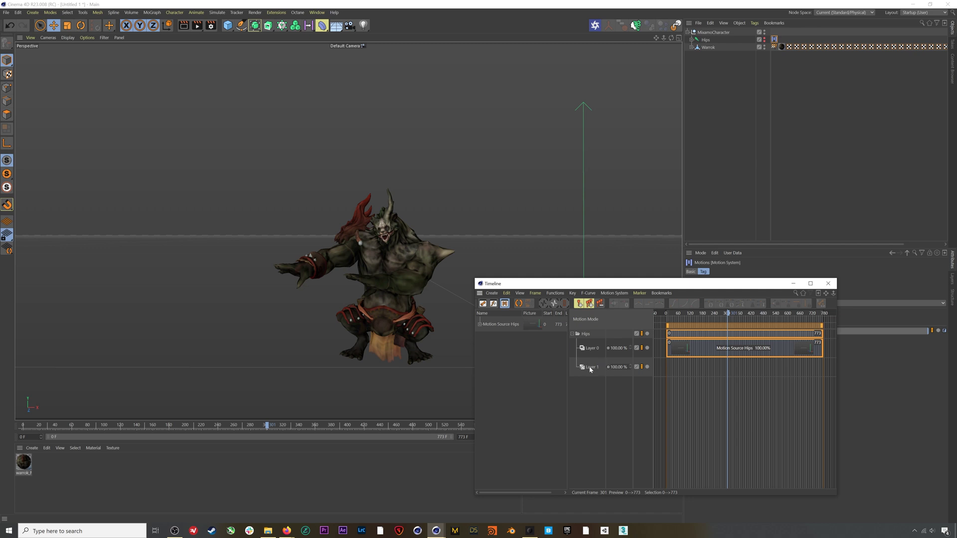
drag(592, 365, 590, 345)
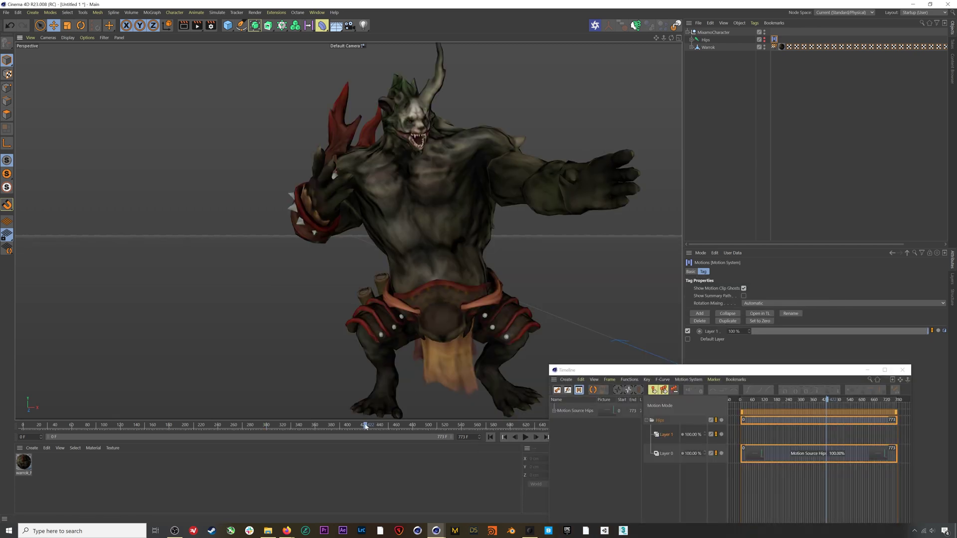
Expand Hips through Spine, Spine1, Spine2 and RightShoulder, then select the RightArm joint
mouse_move(361, 428)
mouse_down()
mouse_move(403, 436)
mouse_move(364, 434)
mouse_up()
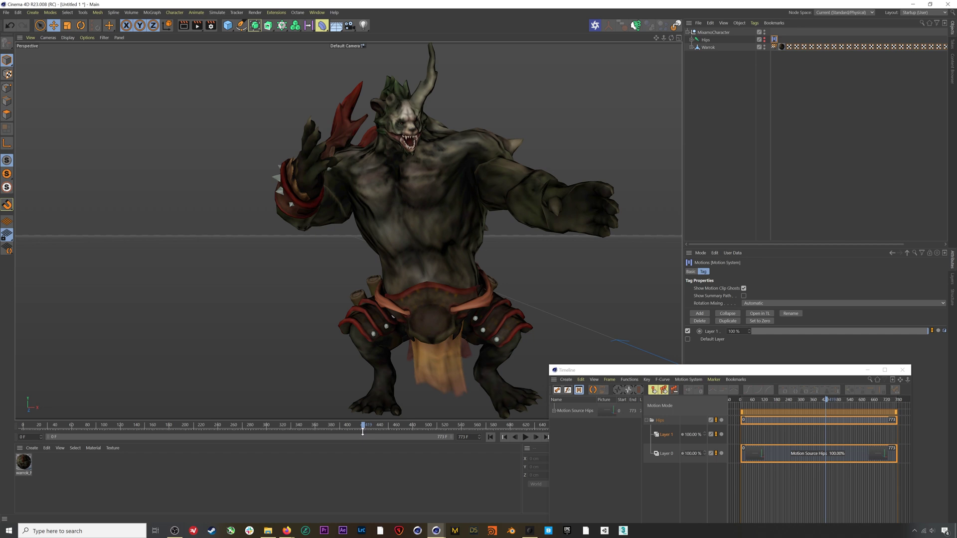
click(692, 40)
click(696, 48)
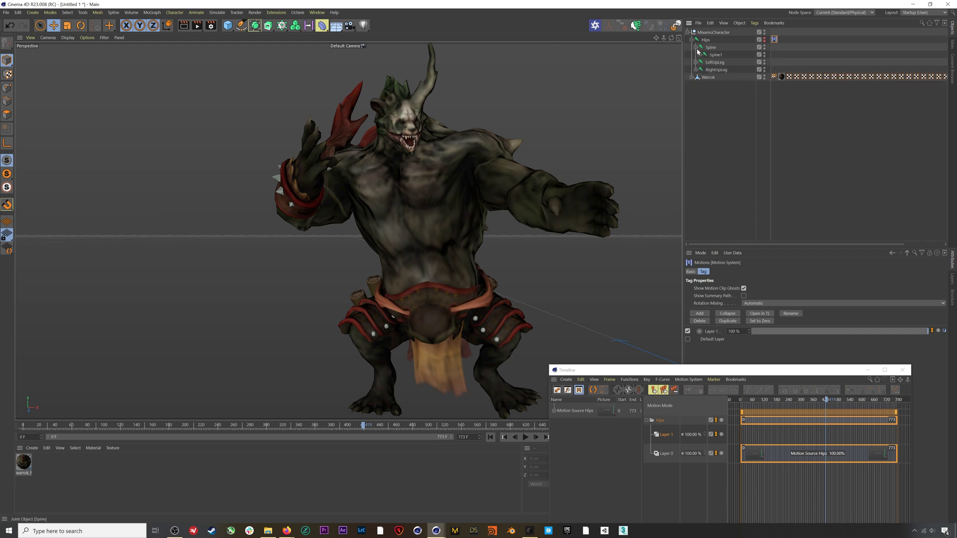
click(701, 55)
click(704, 62)
click(708, 78)
click(728, 85)
click(708, 92)
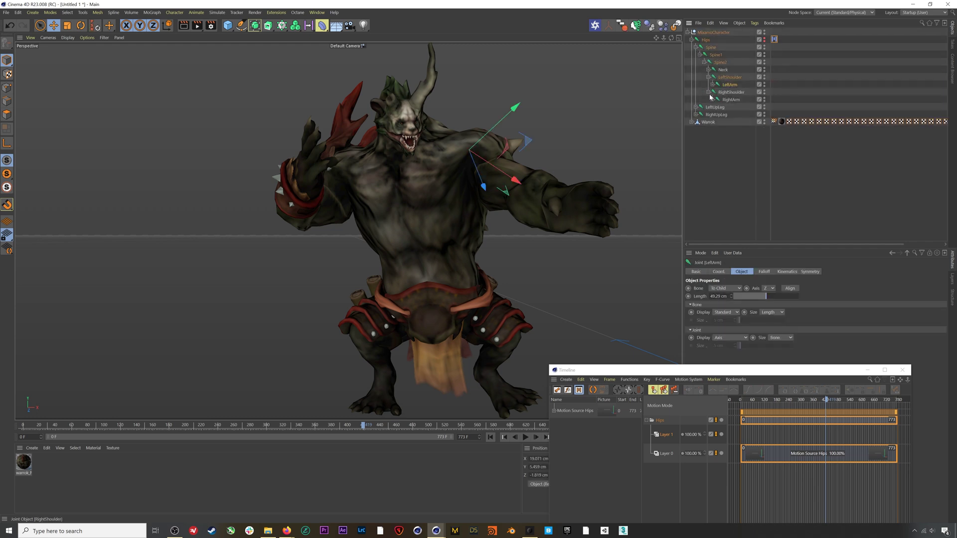
click(727, 102)
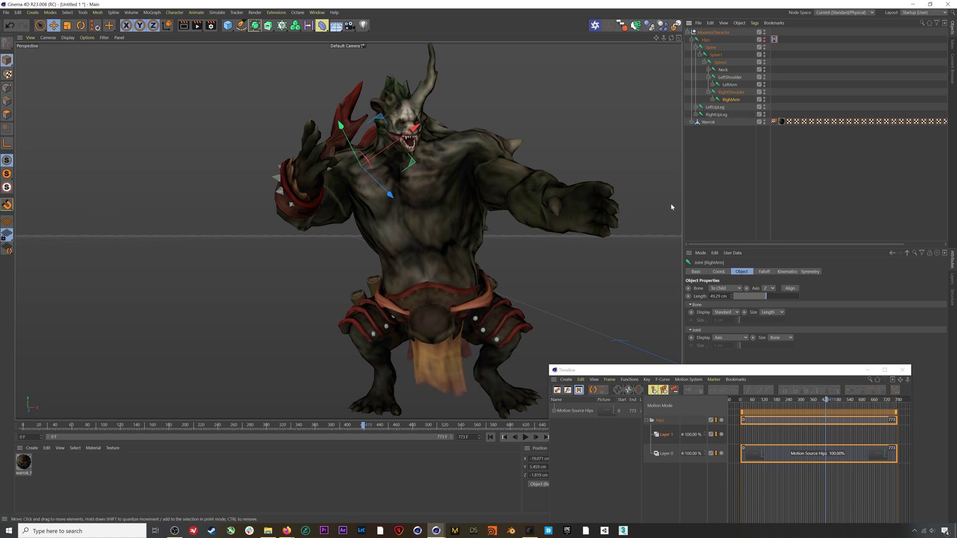
Show RightArm's Coord. values at frame 437, orbit to the clipping arm, and key its rotation
click(718, 273)
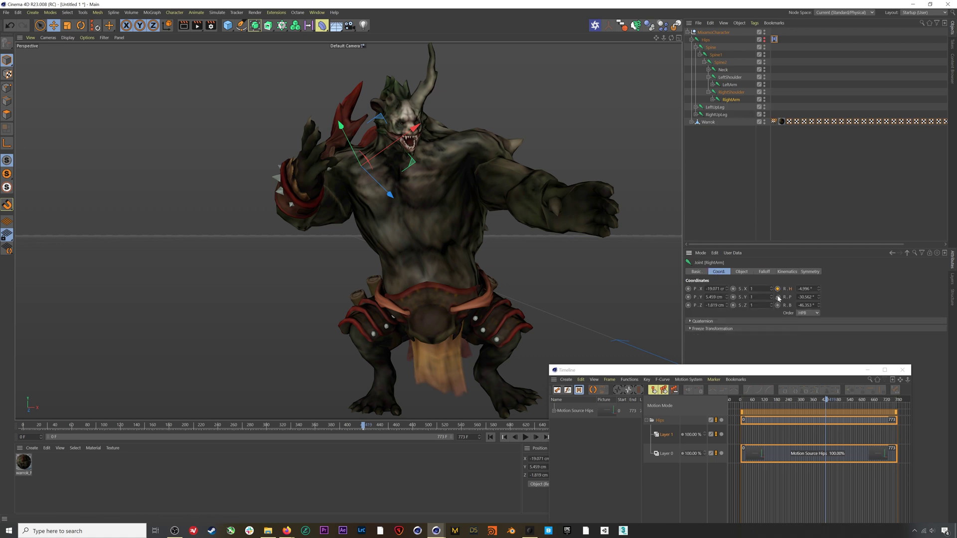
drag(363, 425, 393, 431)
alt+drag(494, 331, 372, 313)
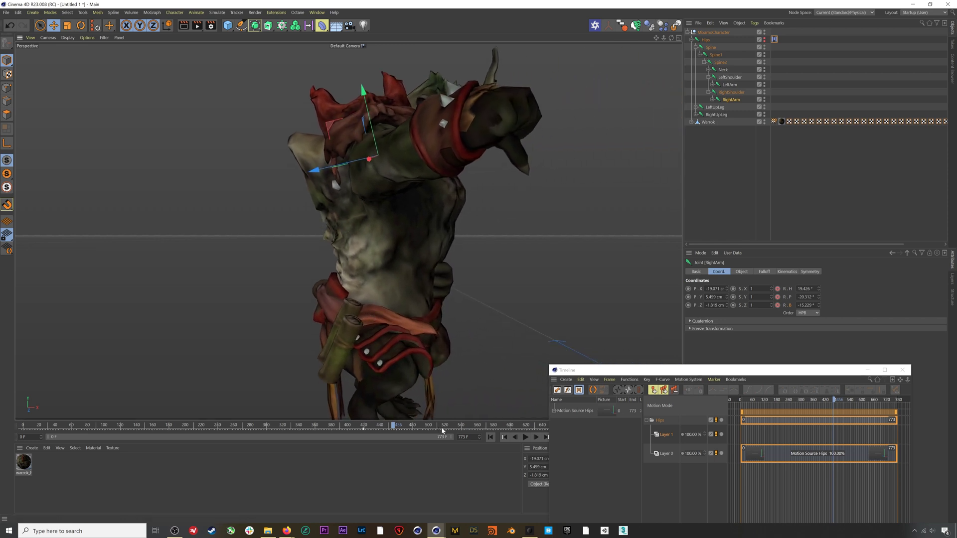
click(778, 289)
At frame 444, rotate the RightArm joint forward so the arm clears the body
drag(398, 430, 379, 427)
key(r)
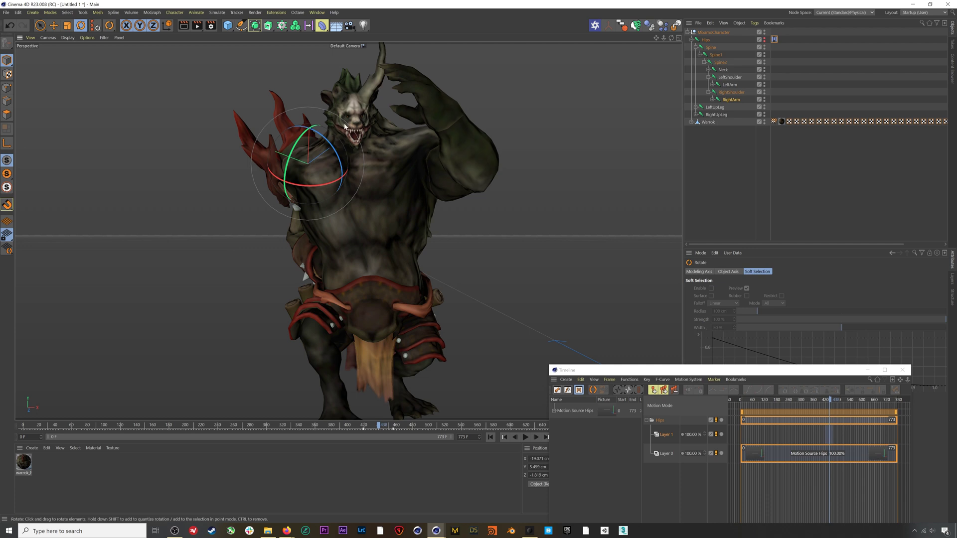
drag(347, 126, 301, 161)
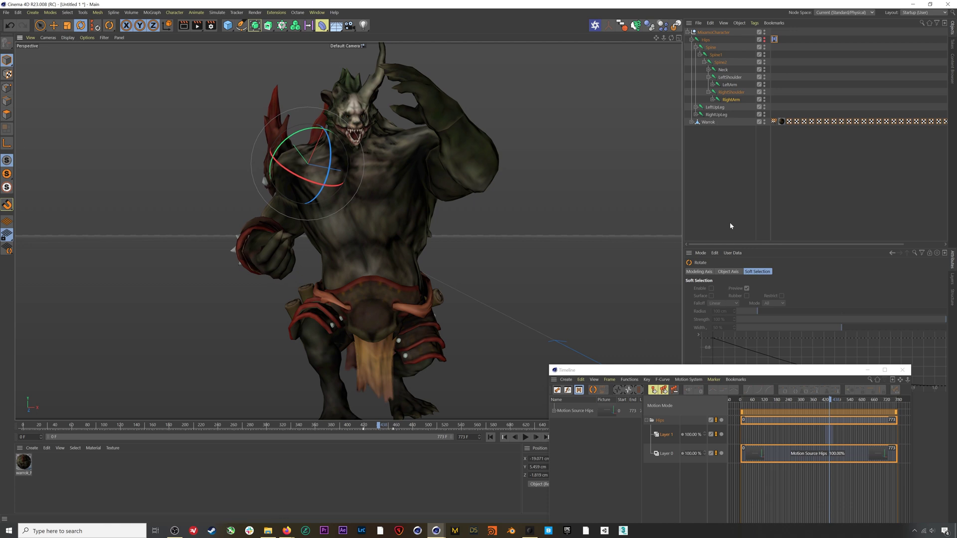
click(732, 101)
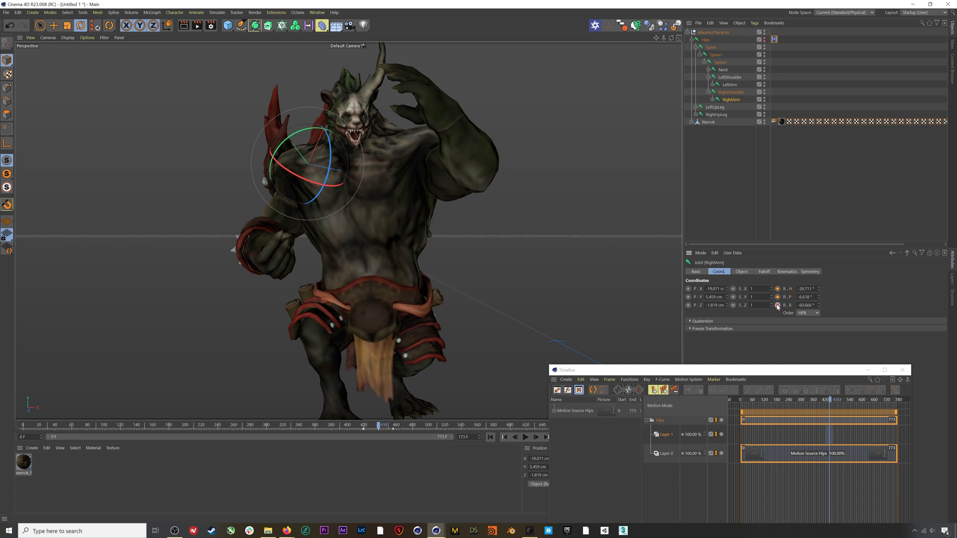
Play the animation to verify the arm fix, then return to frame 454 and select Hips
click(525, 437)
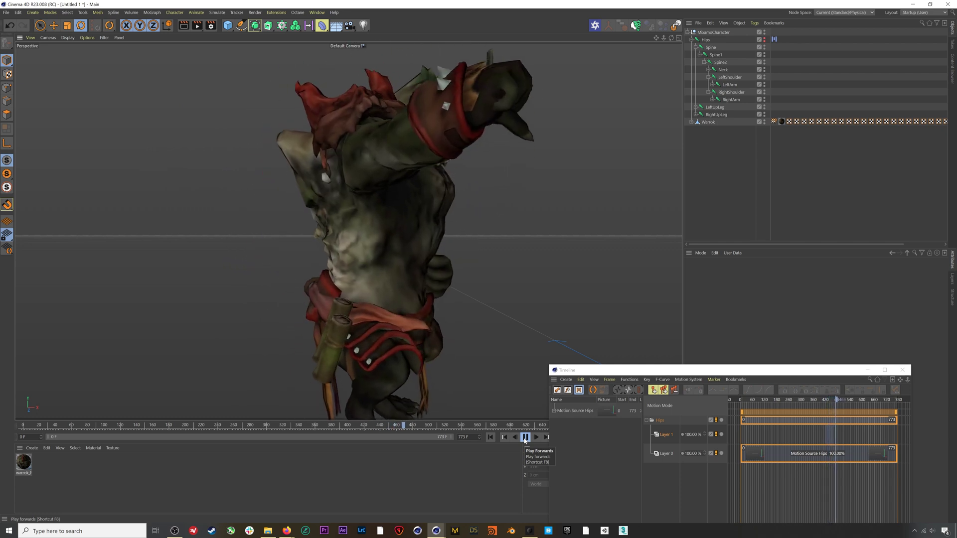
click(525, 437)
drag(412, 425, 378, 433)
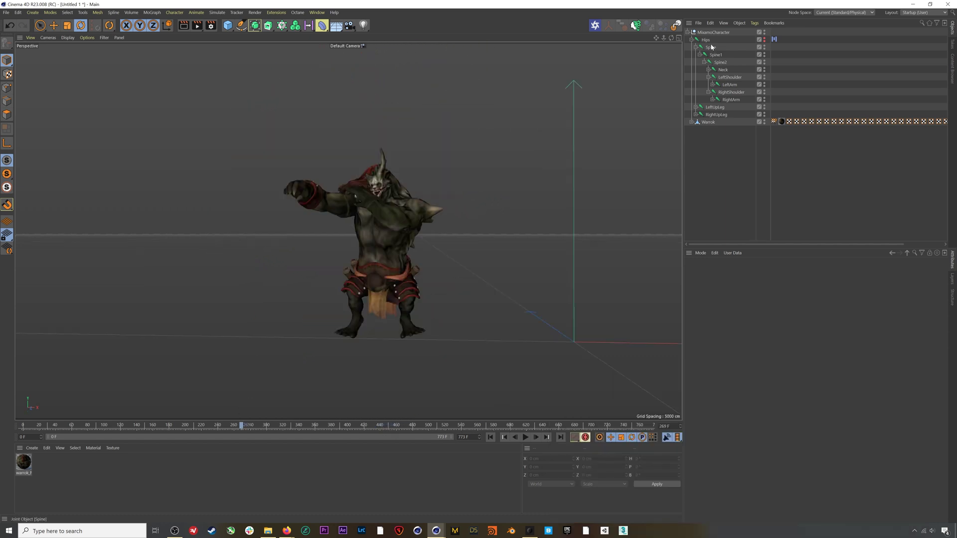
click(707, 41)
Select all 65 joints under Hips, bake them with Timeline Bake Objects, and play the result
right_click(708, 42)
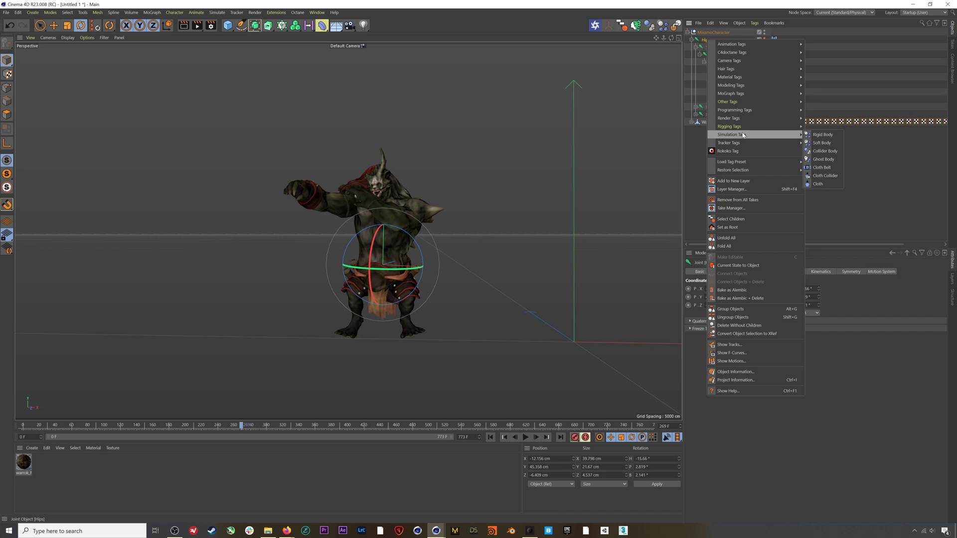
click(737, 221)
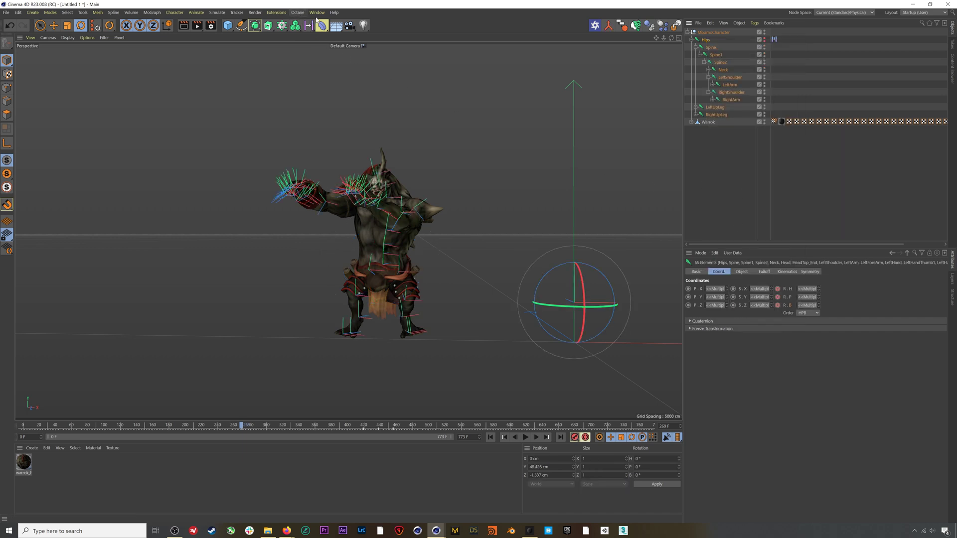
click(317, 12)
click(324, 111)
click(416, 155)
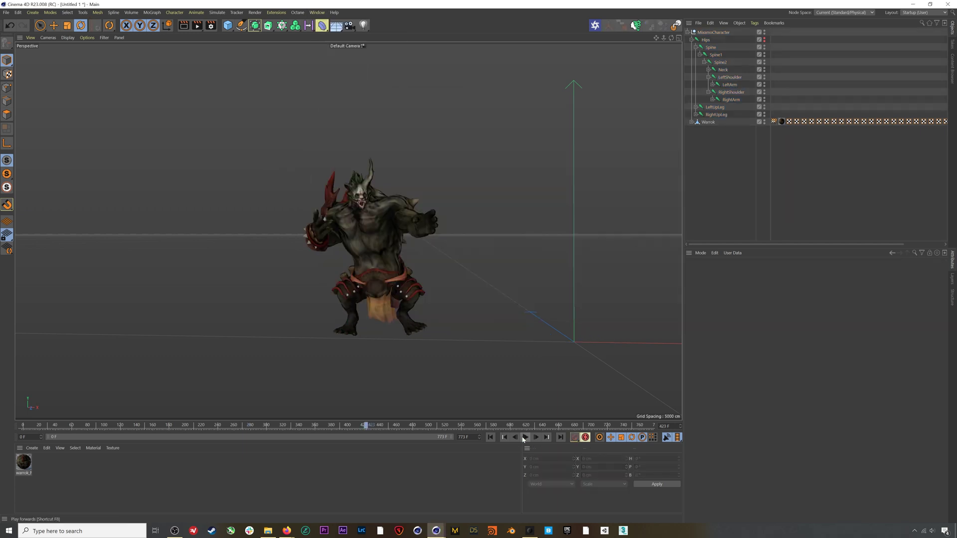
click(525, 437)
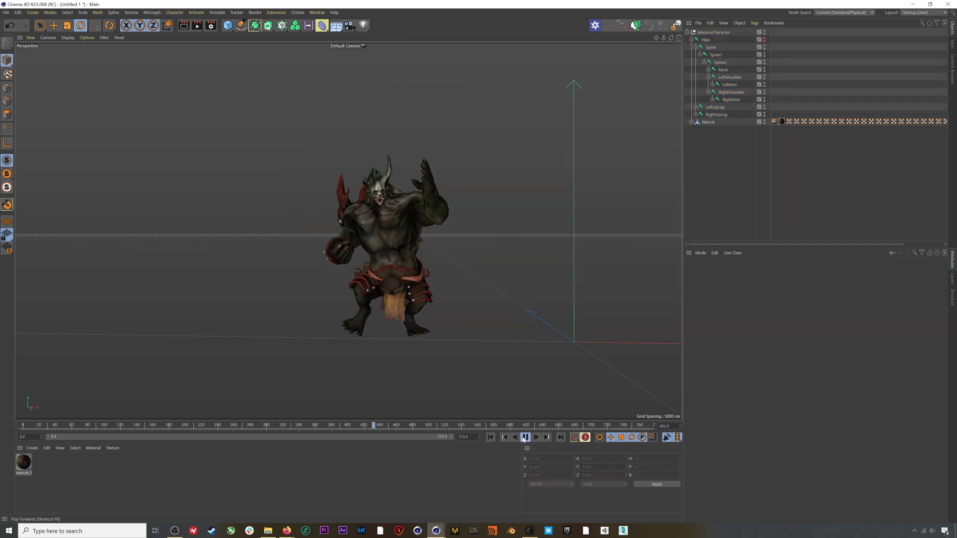
alt+drag(446, 308, 423, 260)
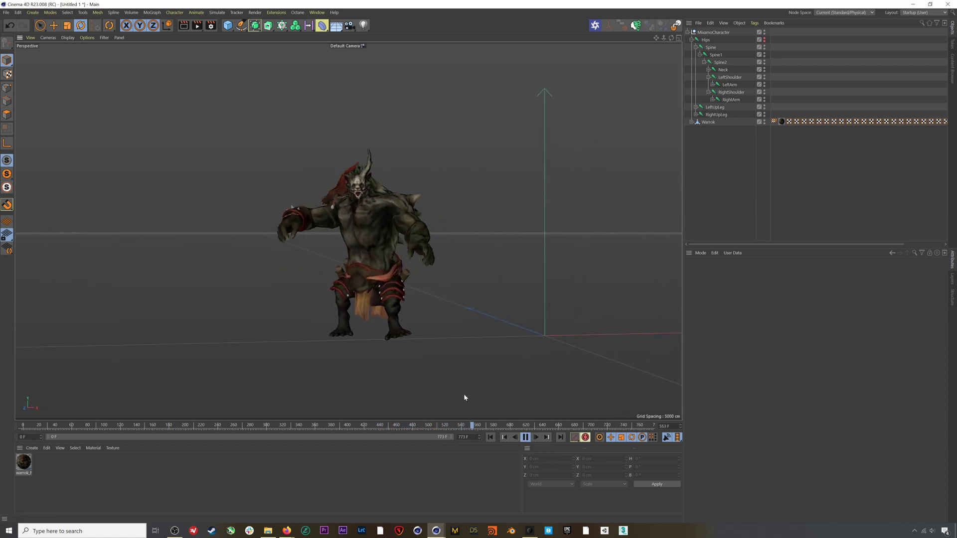
drag(465, 426, 355, 428)
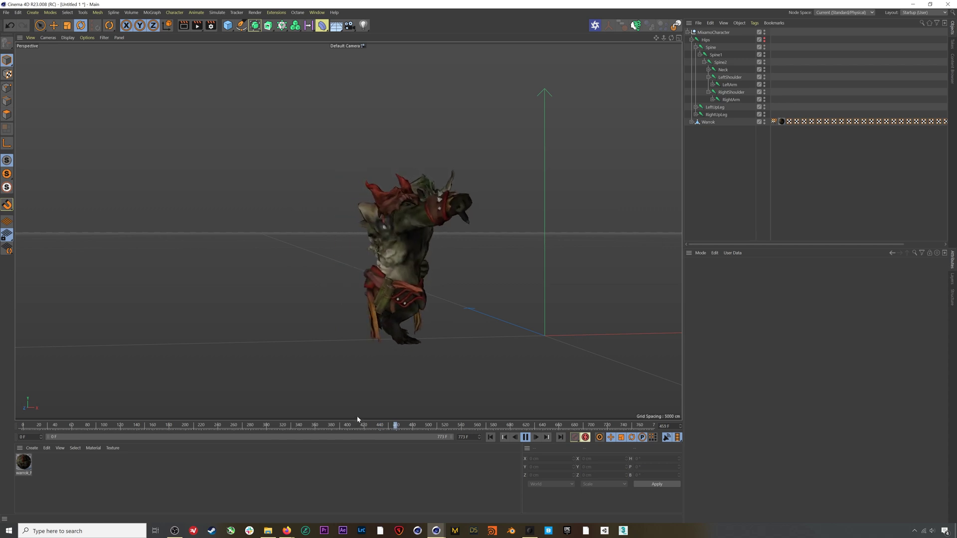
alt+drag(390, 254, 368, 258)
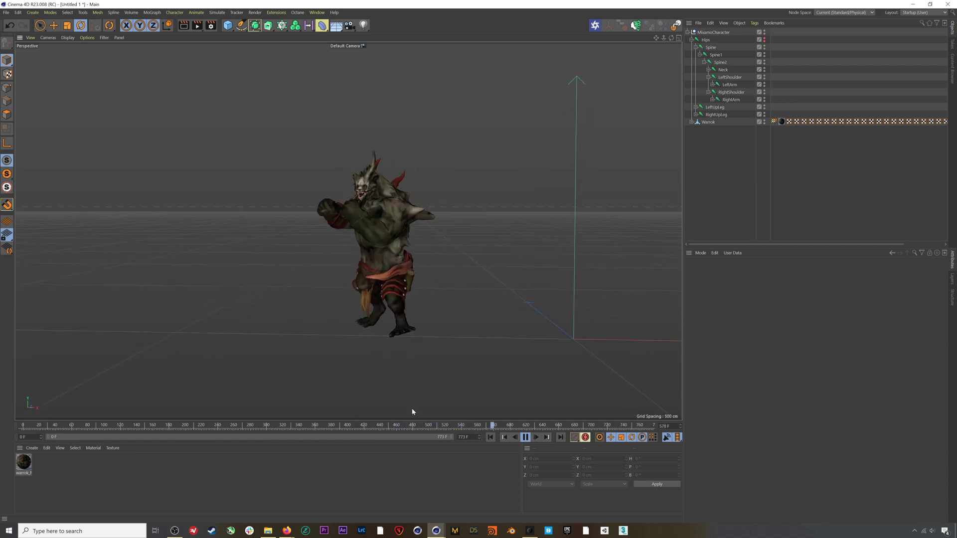
drag(386, 425, 321, 422)
mouse_move(345, 286)
alt+mouse_down()
mouse_move(335, 286)
mouse_move(355, 285)
mouse_move(254, 284)
mouse_move(532, 292)
mouse_move(339, 286)
alt+mouse_up()
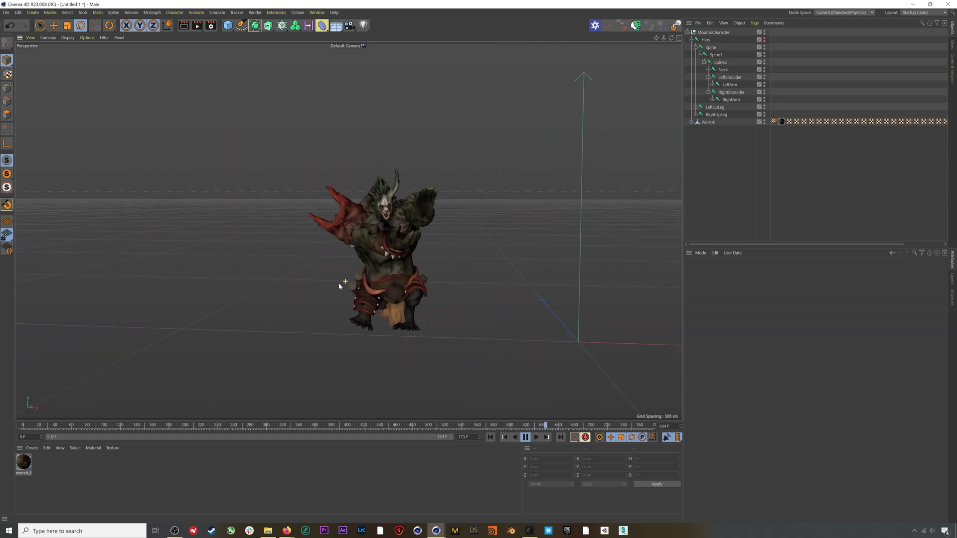
click(526, 437)
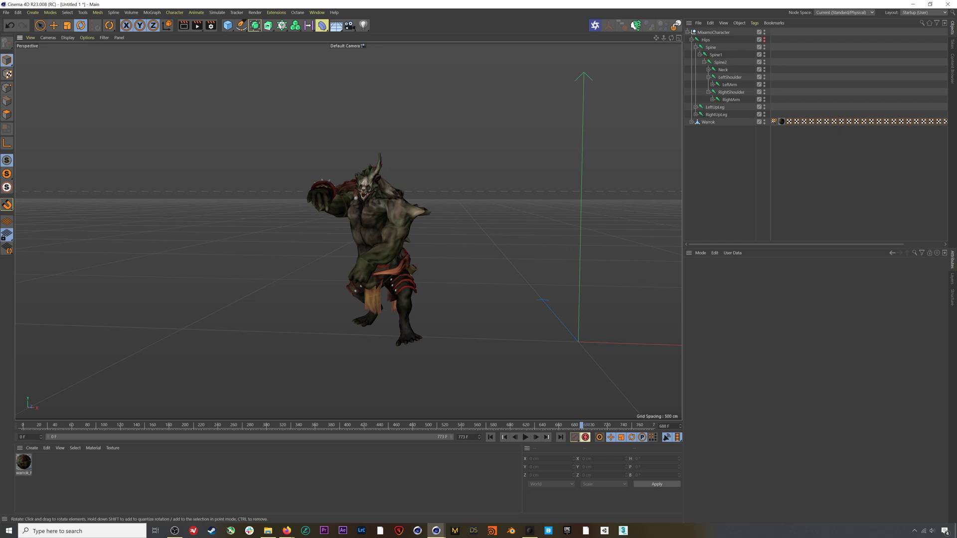
drag(341, 427, 119, 427)
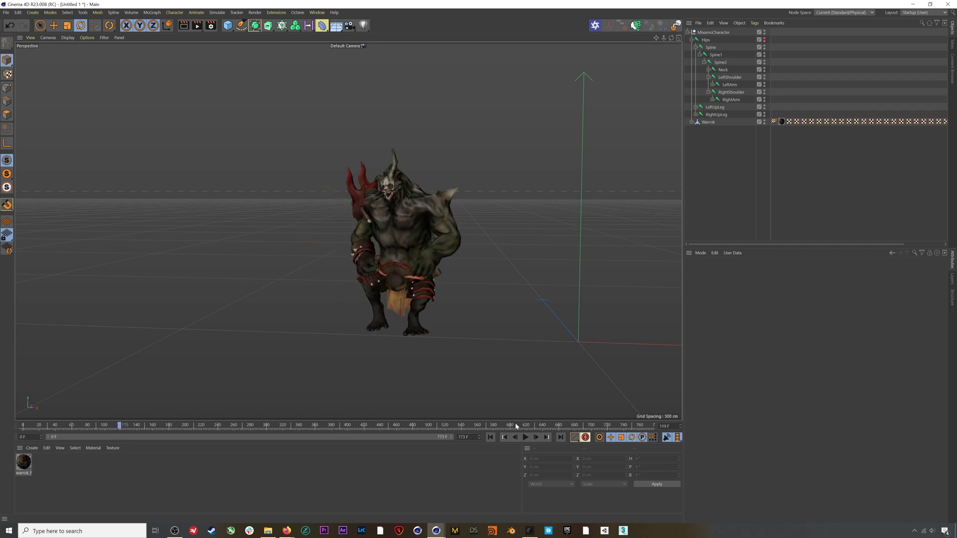
alt+drag(447, 333, 364, 243)
scroll(364, 244, up, 5)
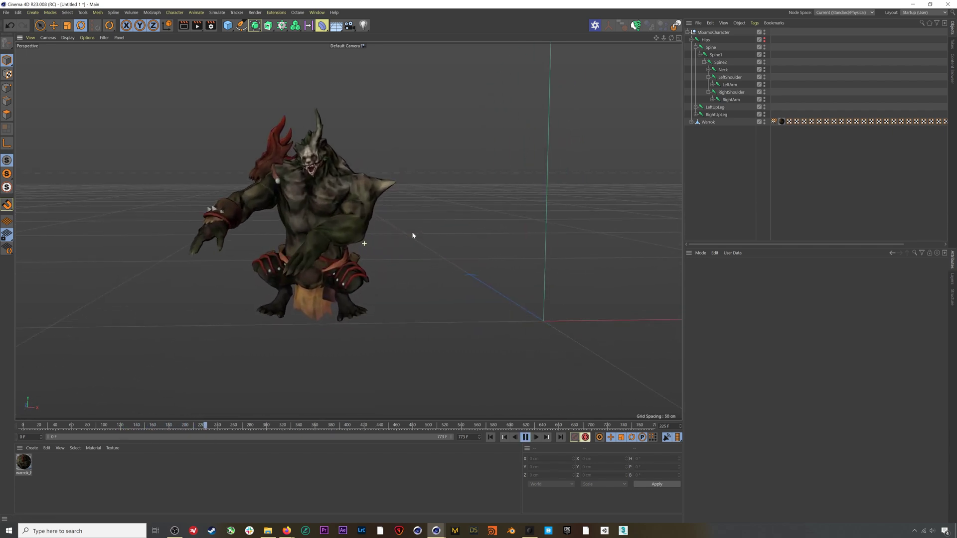
scroll(349, 219, up, 2)
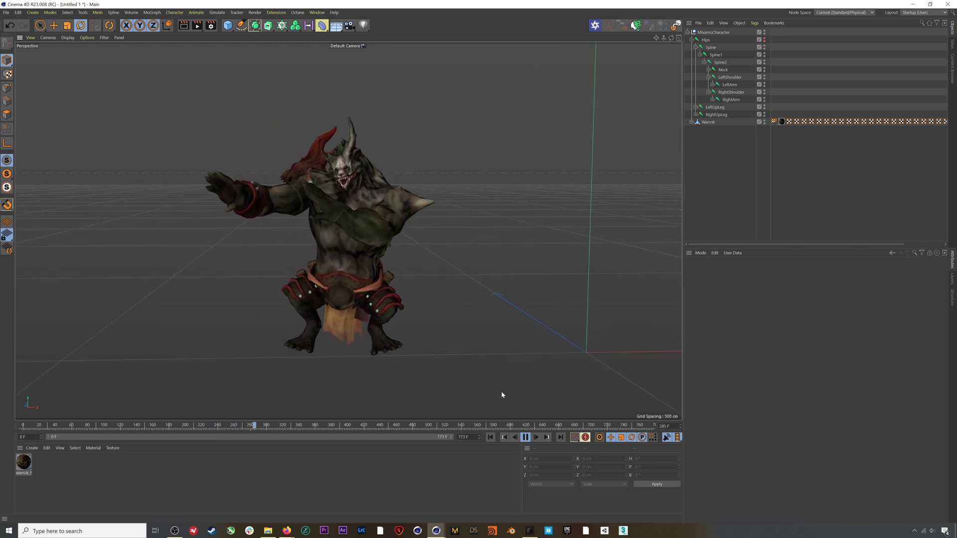
click(525, 437)
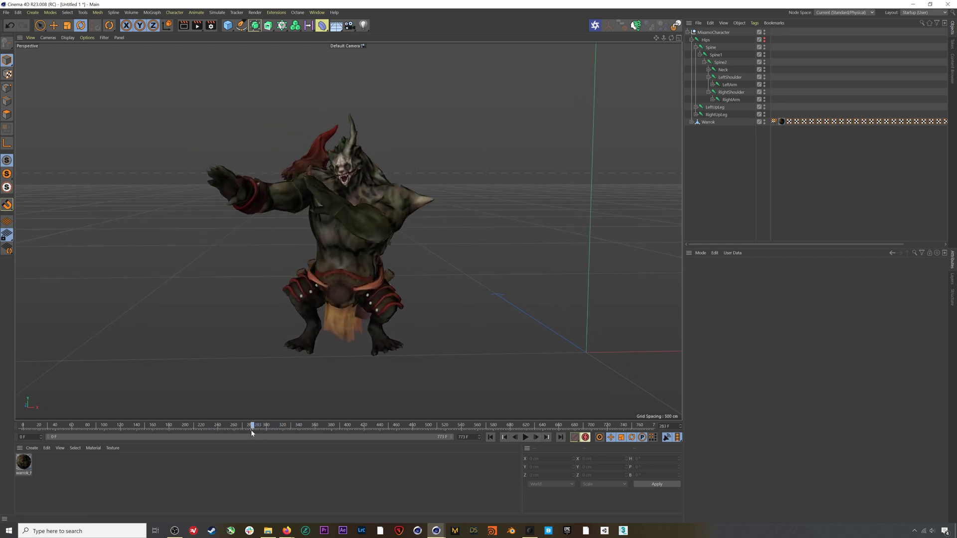